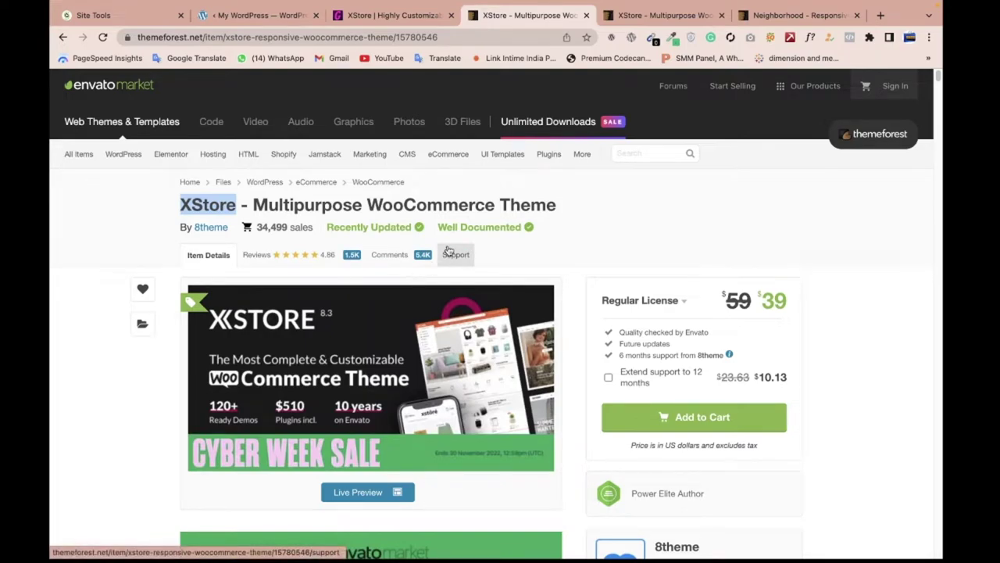
Step: Switch to the WordPress admin, then upload, install and activate the theme package XStore_Theme_v.8.3.7.zip
click(251, 15)
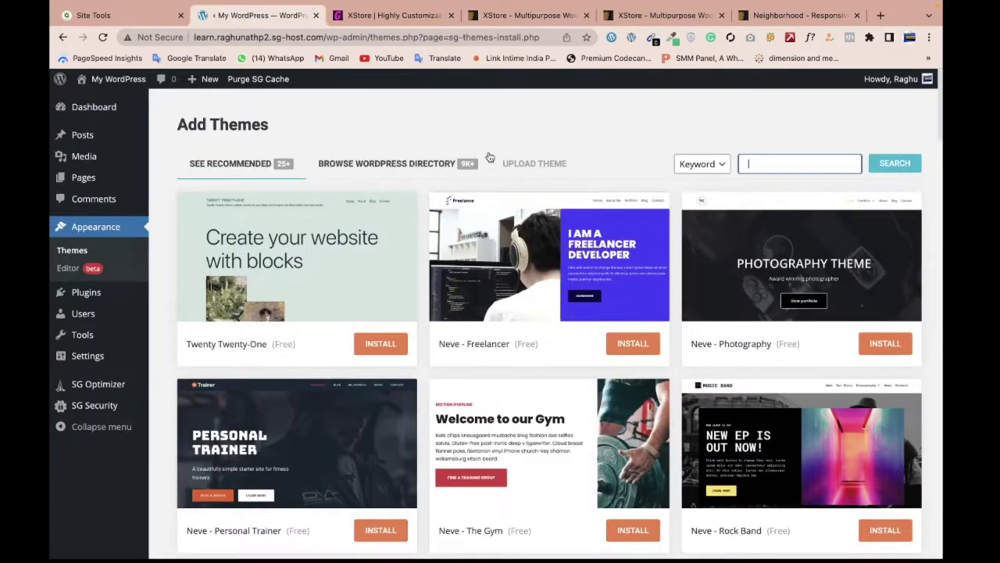
click(561, 163)
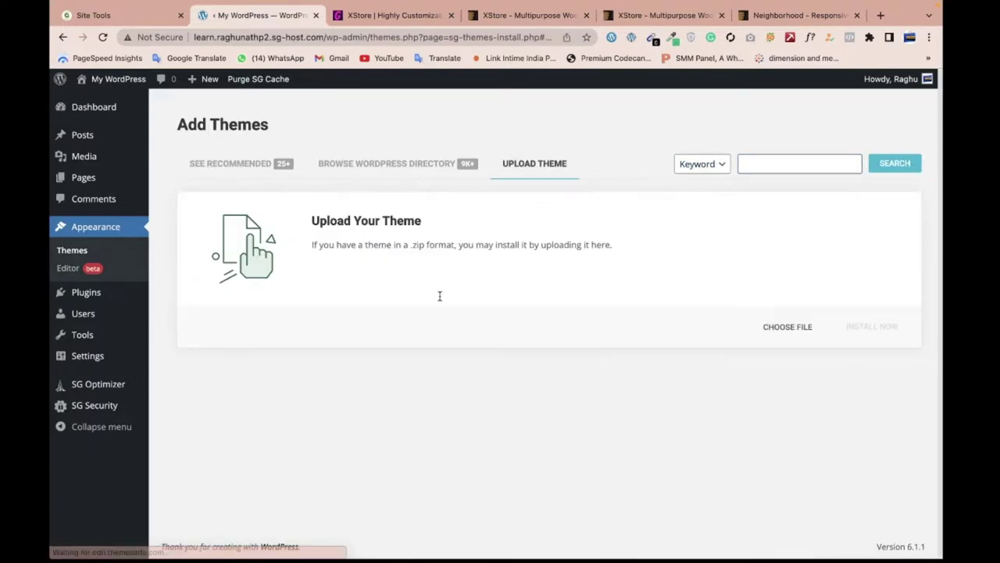
click(789, 327)
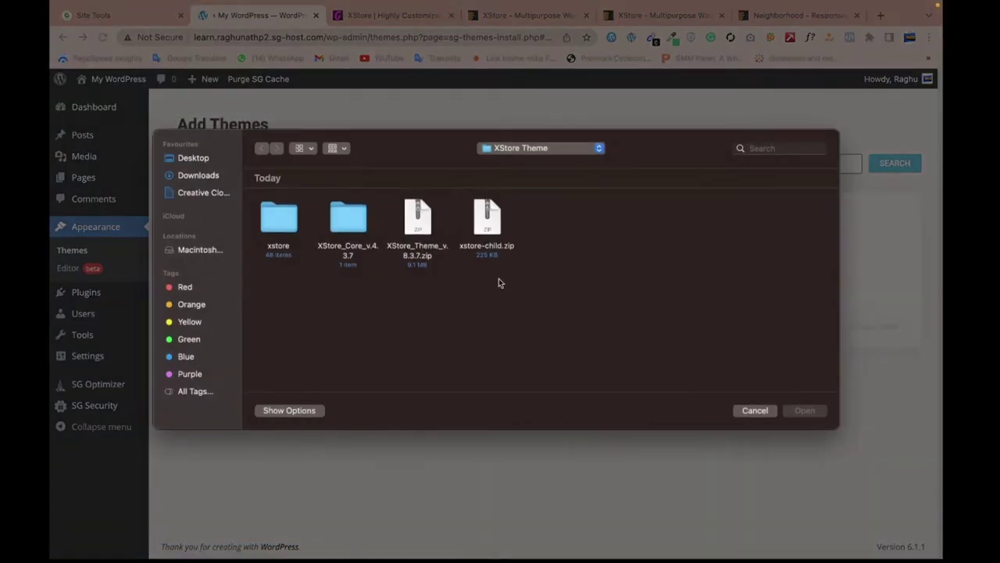
click(483, 222)
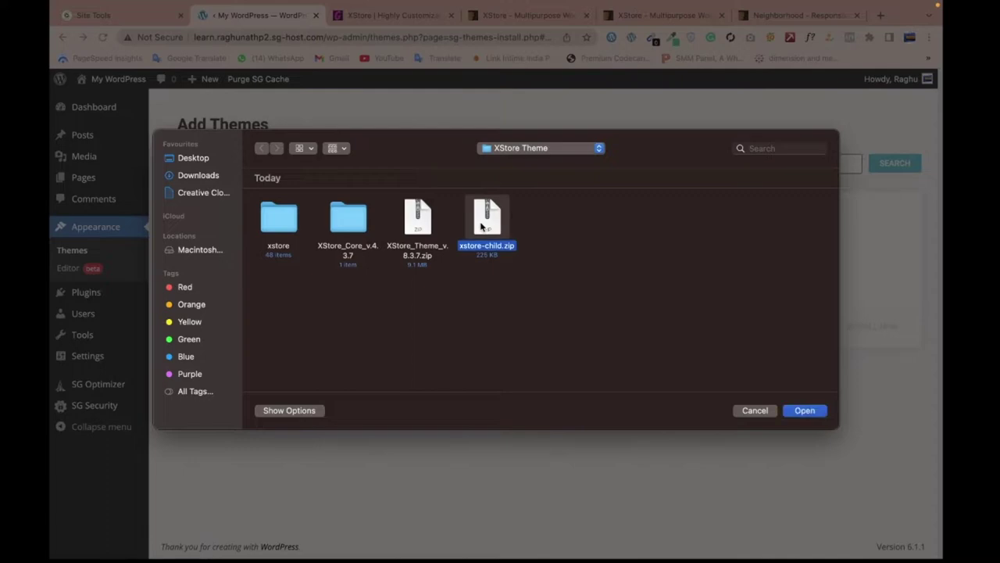
click(414, 227)
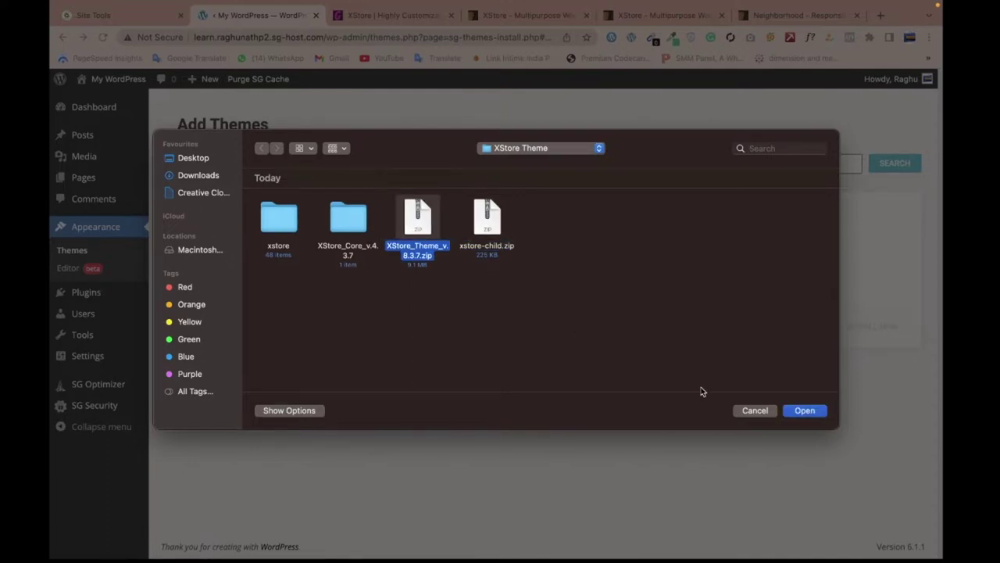
click(804, 411)
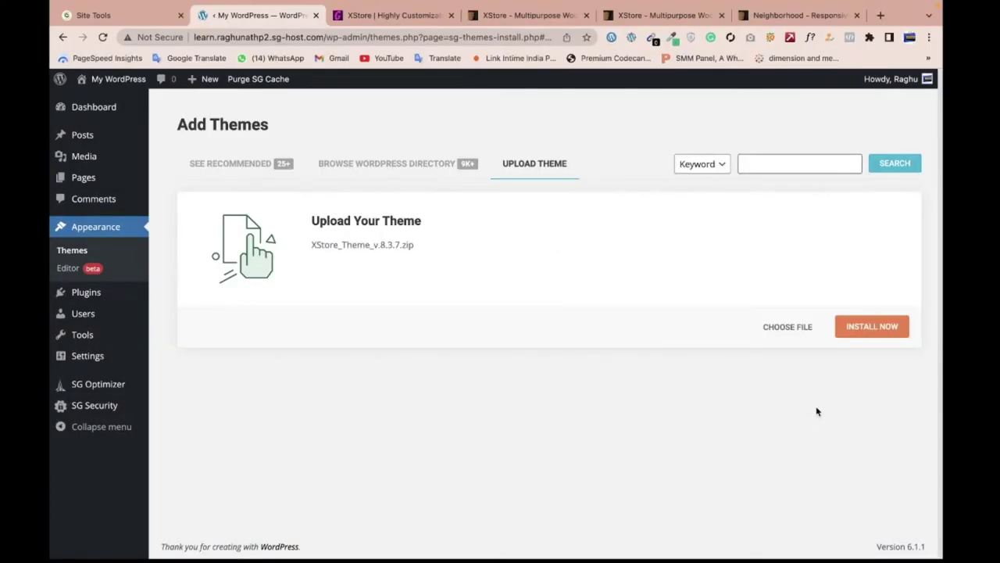
click(870, 333)
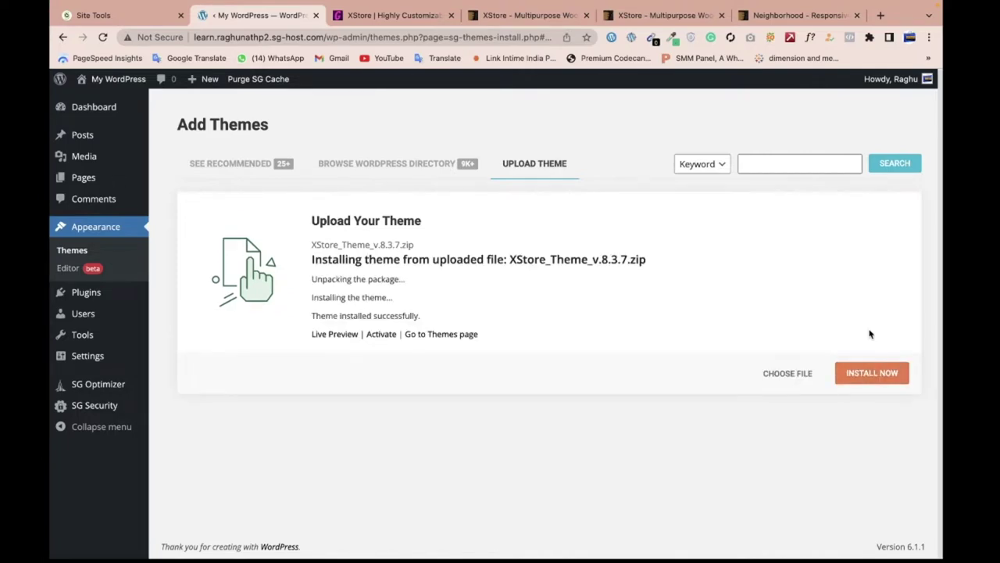
click(383, 335)
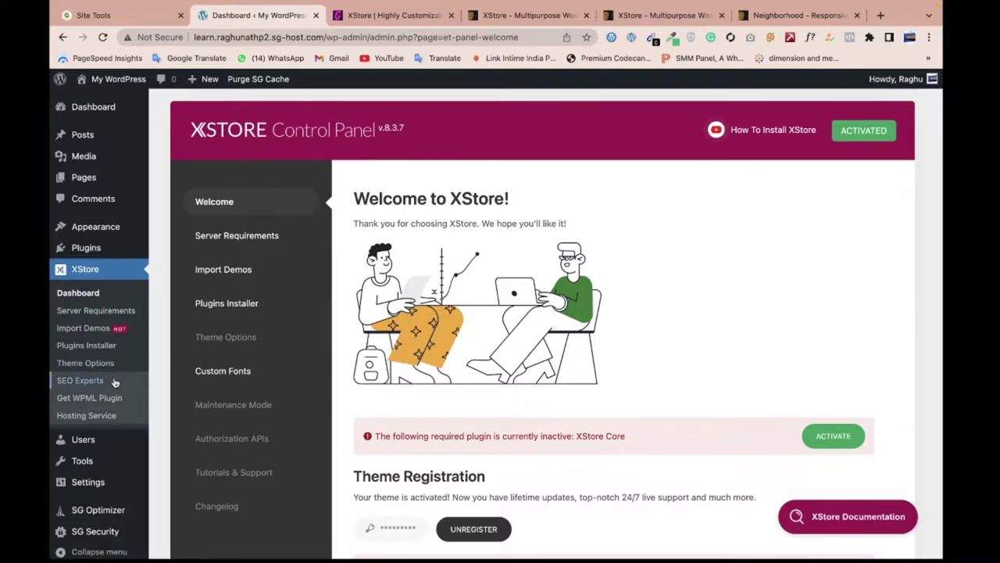
Step: Try to install the XStore Core plugin from XStore's Plugins Installer, retrying once
scroll(456, 349, down, 2)
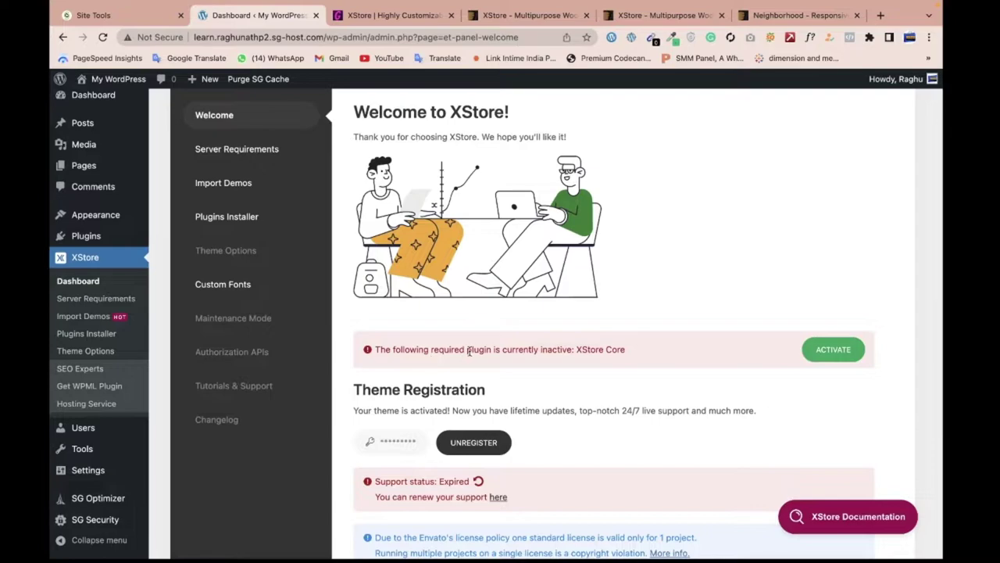
scroll(534, 349, down, 2)
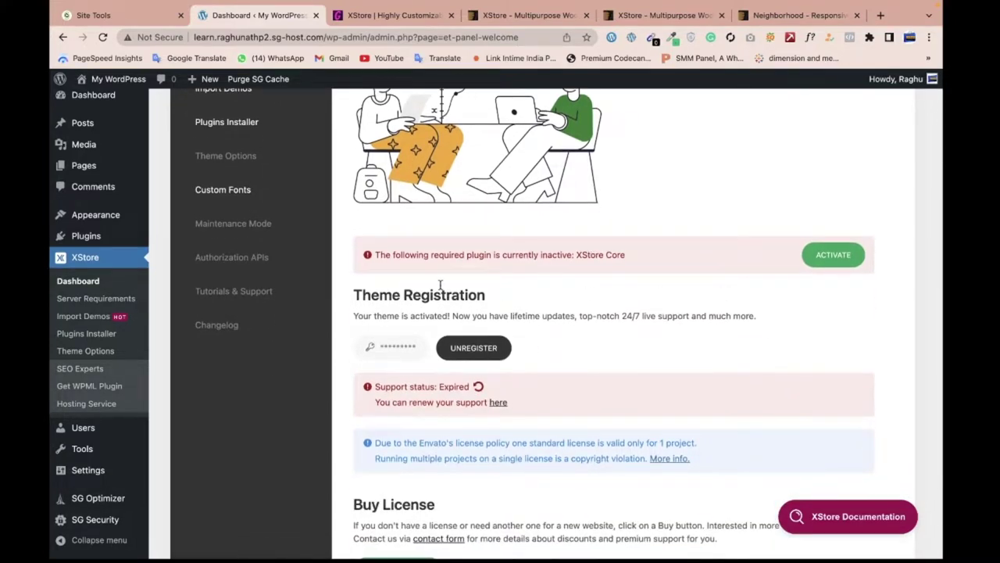
click(107, 341)
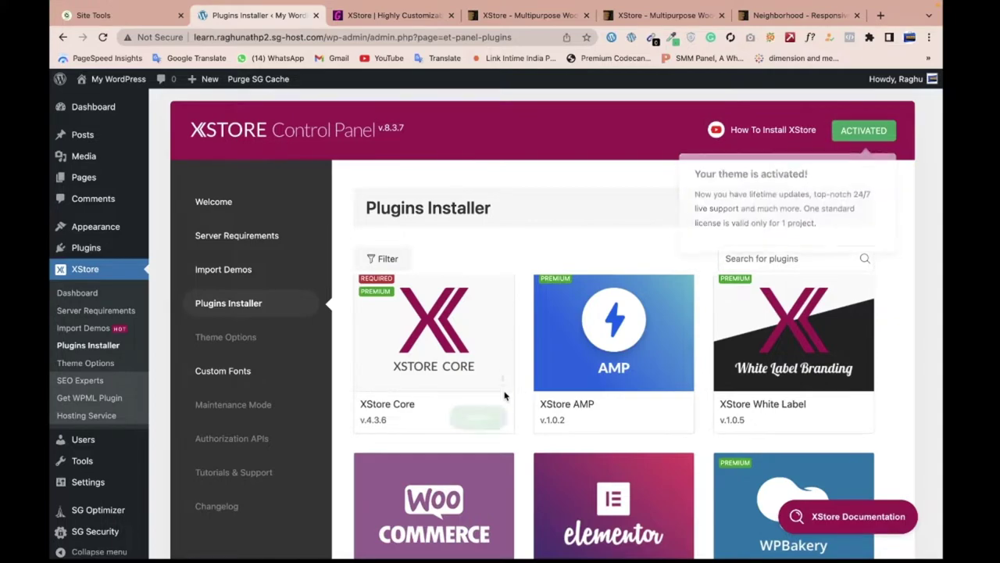
scroll(500, 394, down, 1)
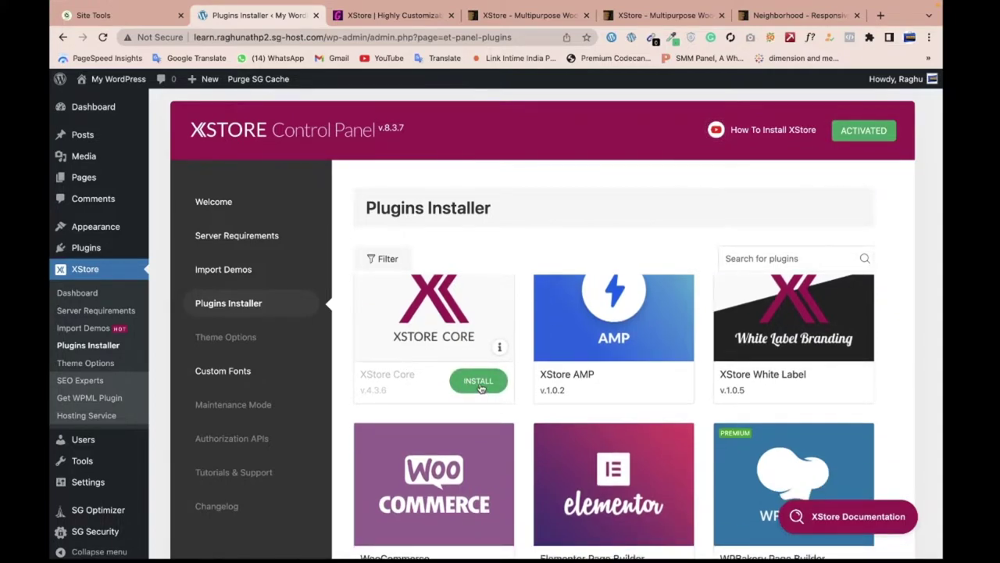
click(479, 383)
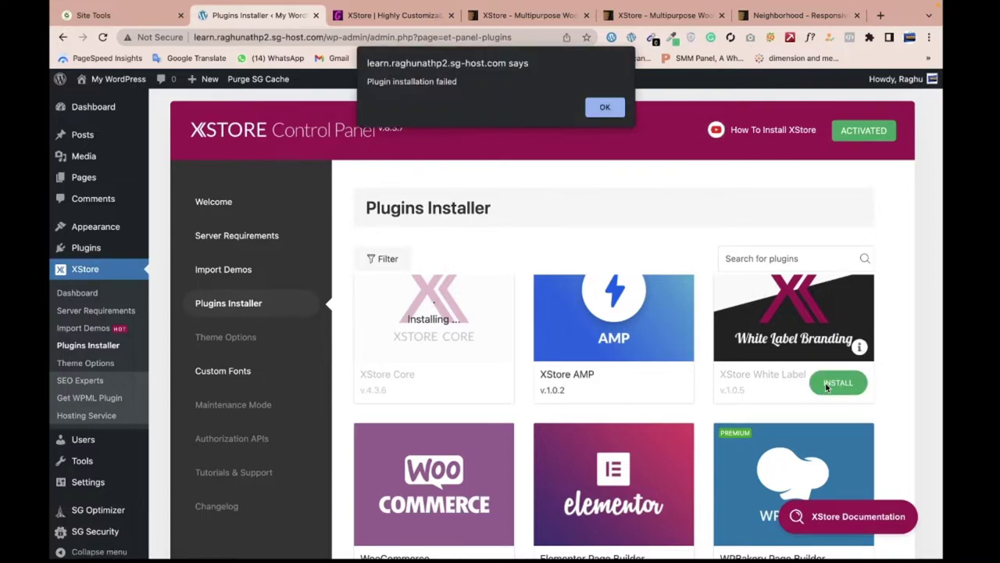
click(602, 109)
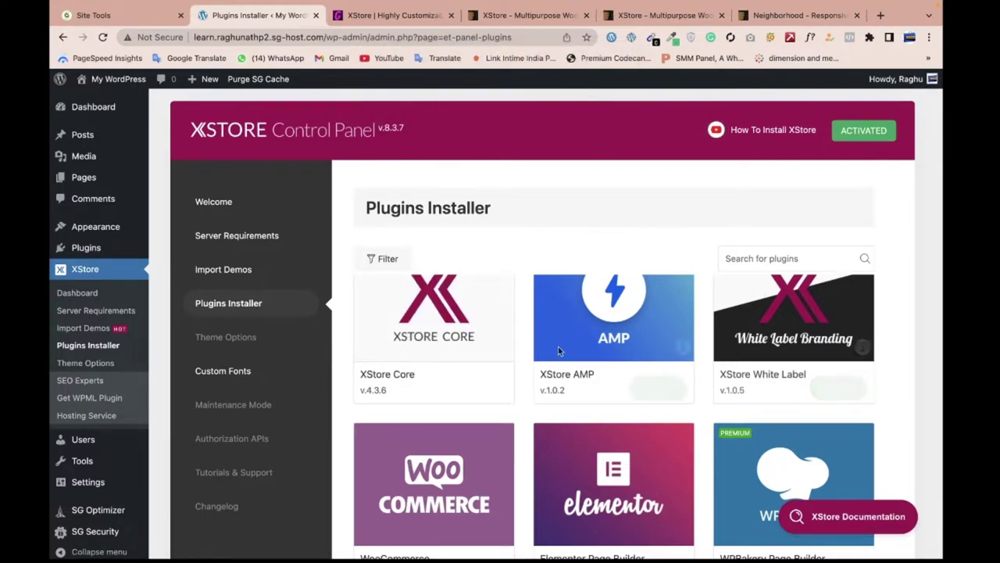
click(482, 397)
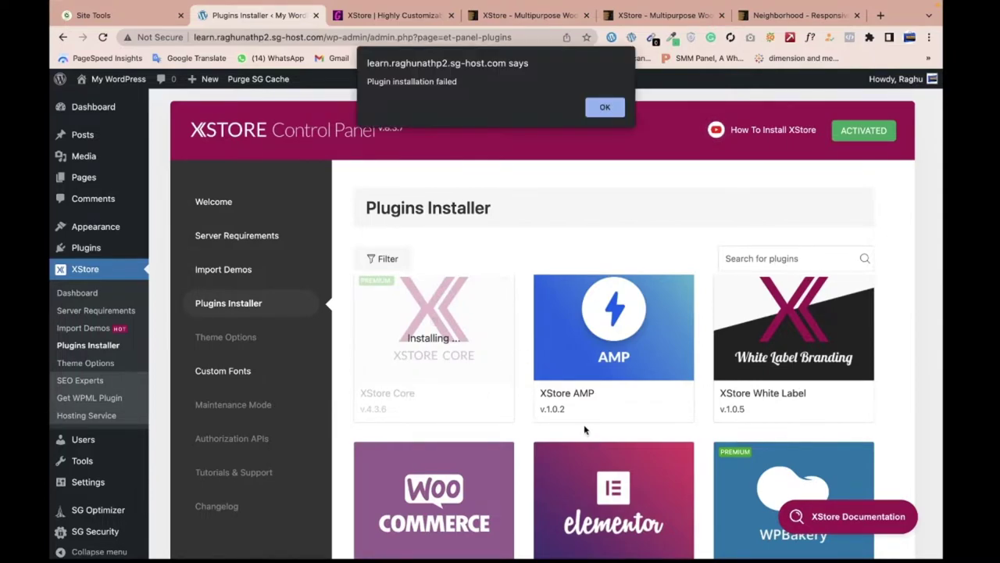
click(603, 107)
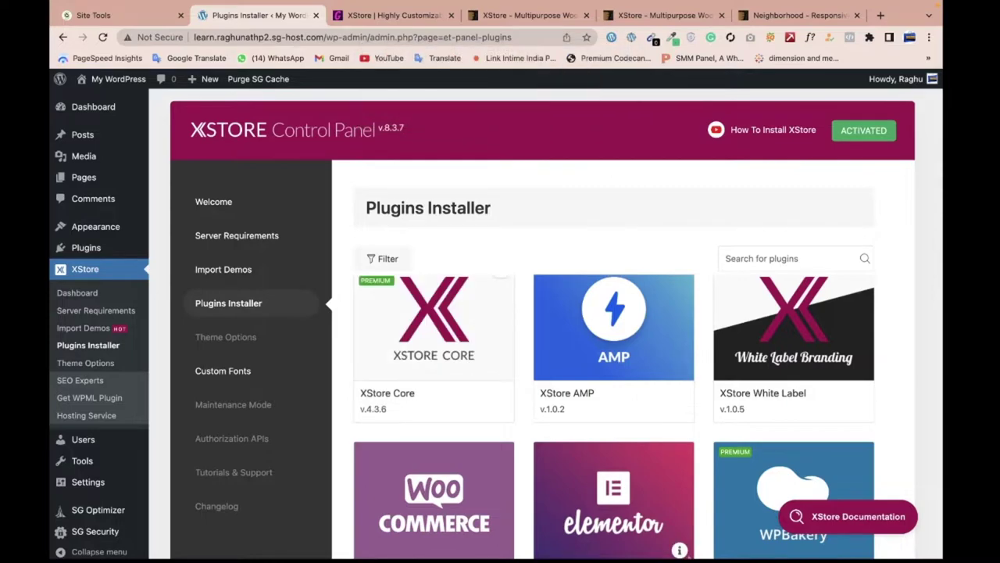
Step: Open the upload form for adding a new WordPress plugin from a zip file
scroll(118, 461, down, 4)
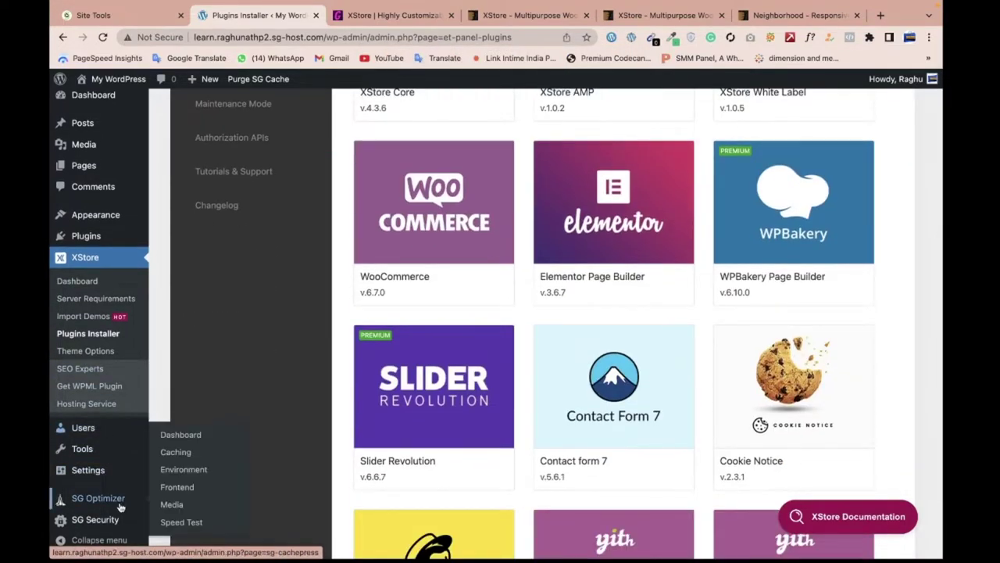
scroll(100, 268, up, 1)
mouse_move(90, 249)
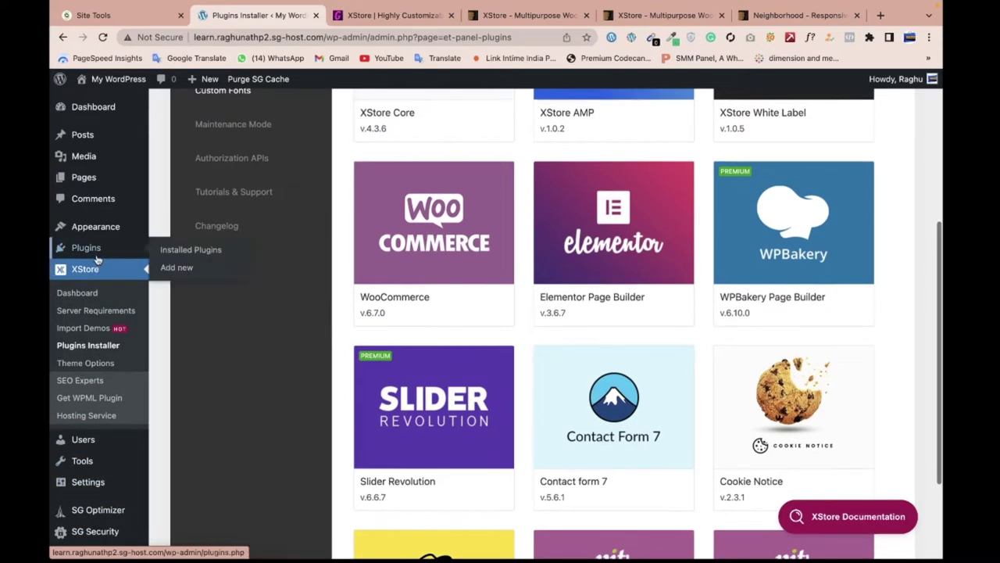
click(170, 267)
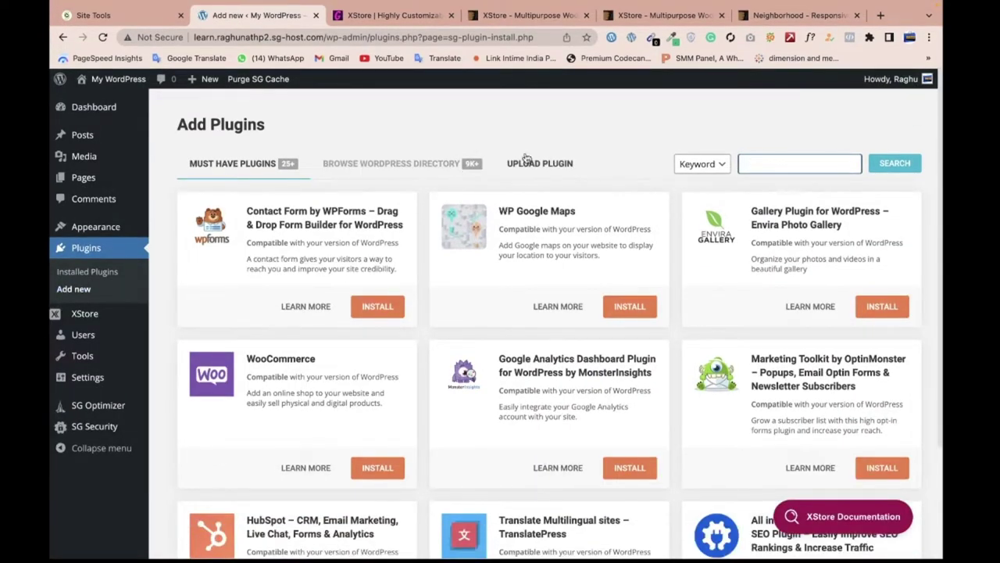
click(560, 167)
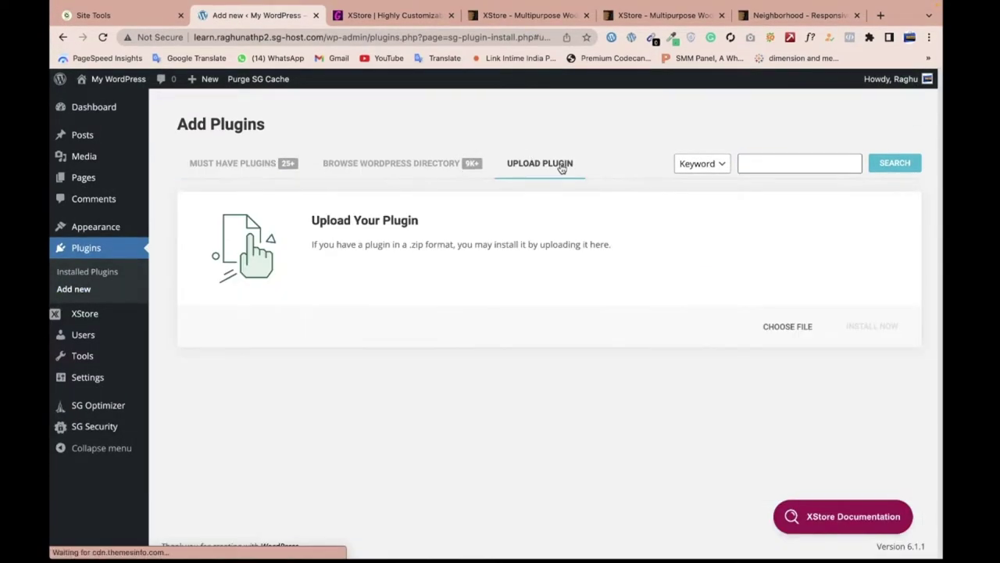
Step: Upload and install filebird-pro.zip from the Plugins folder of the downloaded XStore package
click(778, 325)
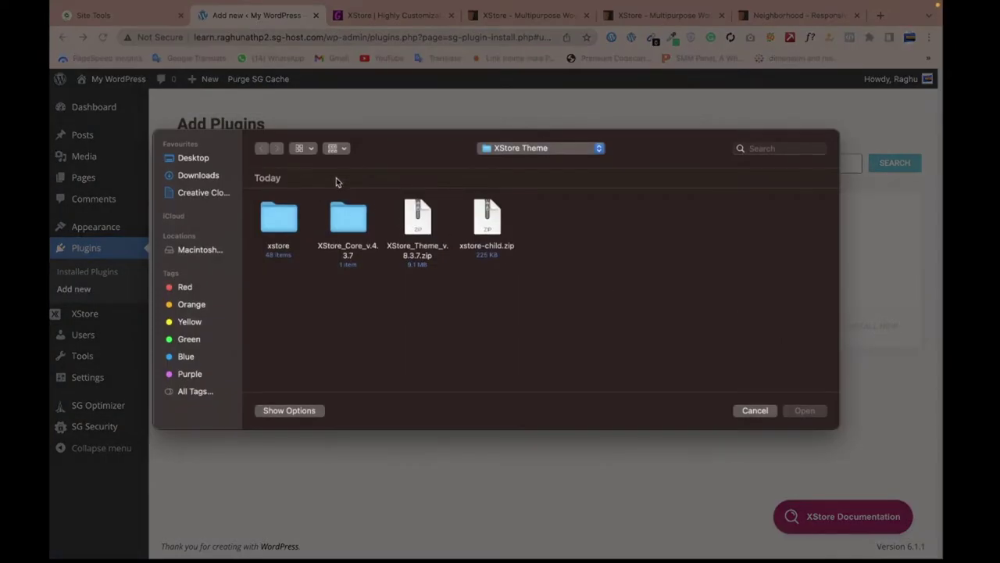
click(206, 174)
double_click(290, 210)
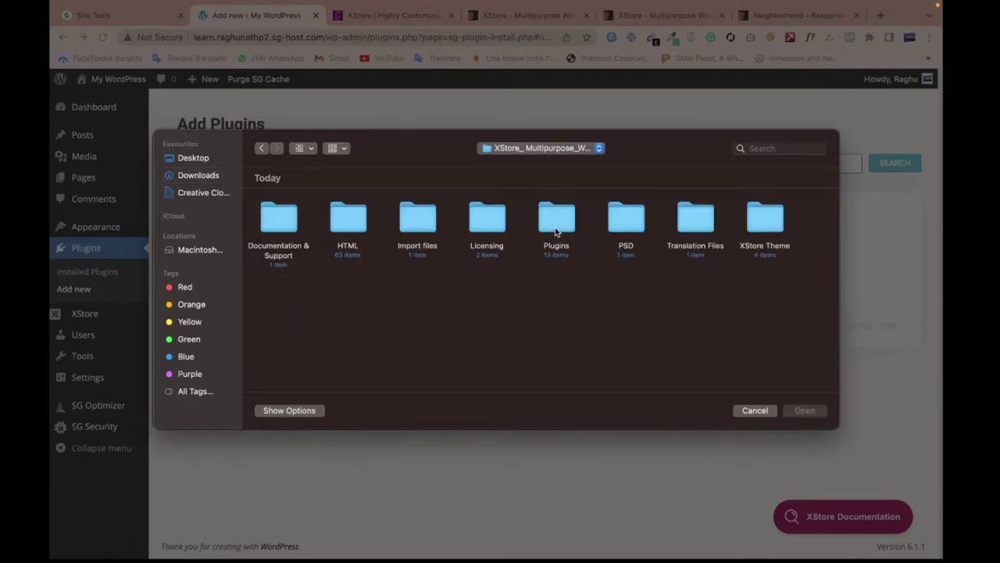
double_click(556, 222)
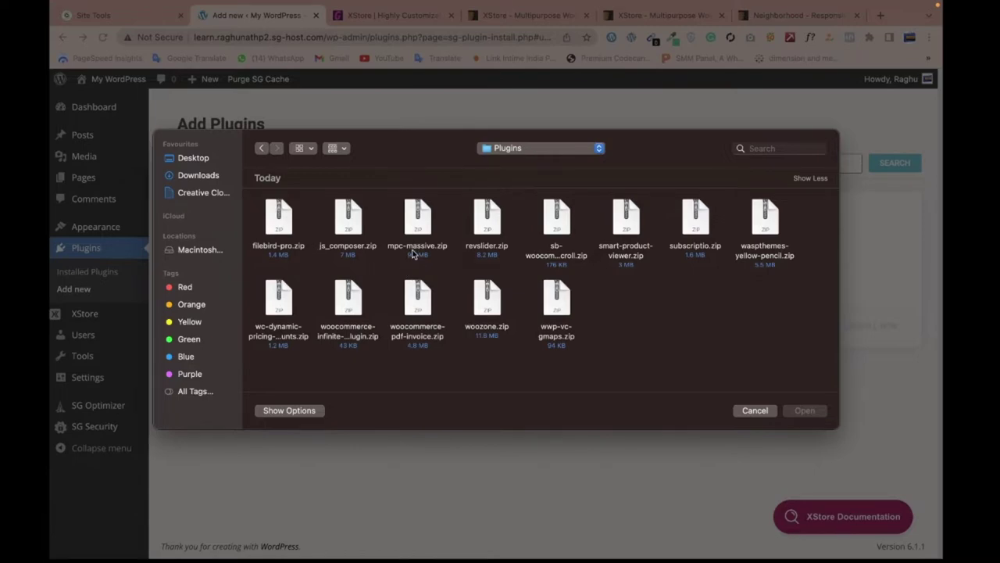
click(297, 239)
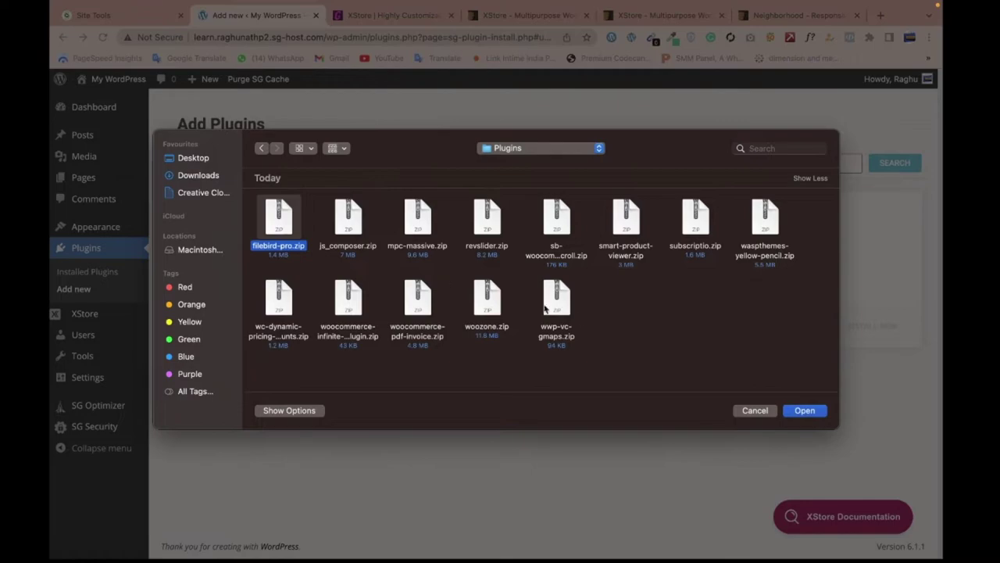
click(818, 412)
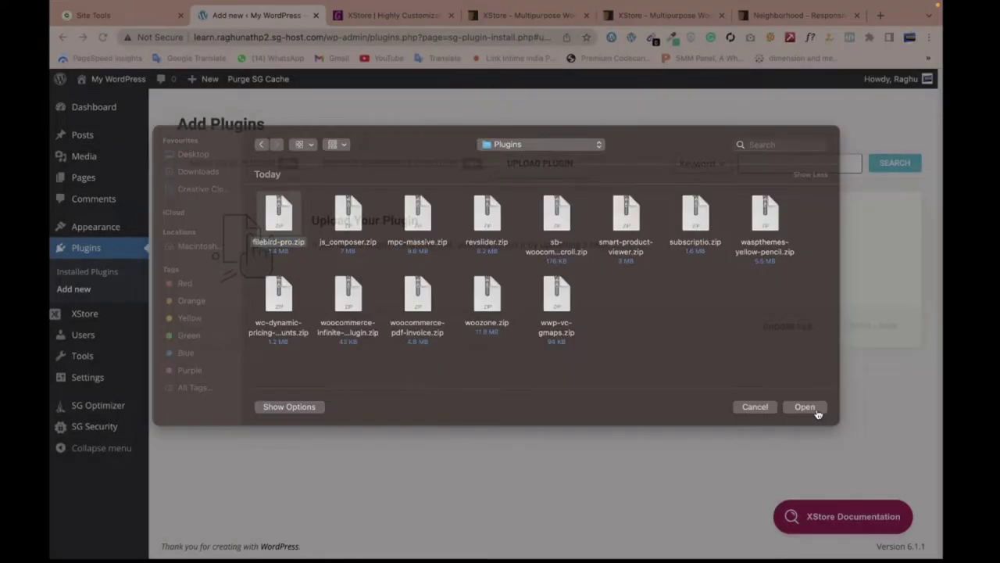
click(845, 330)
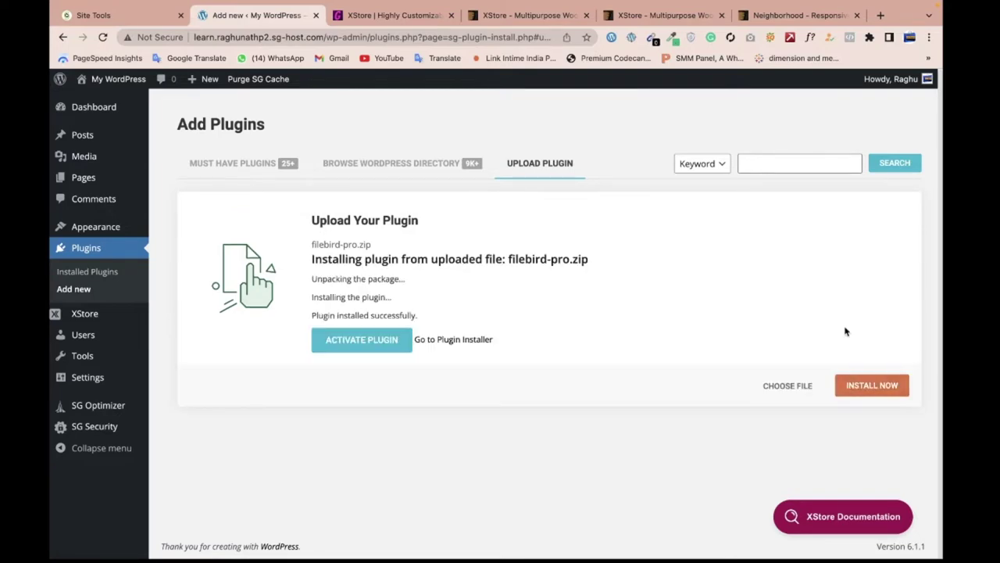
Step: Upload and install the plugin package js_composer.zip
click(788, 385)
click(348, 222)
click(805, 413)
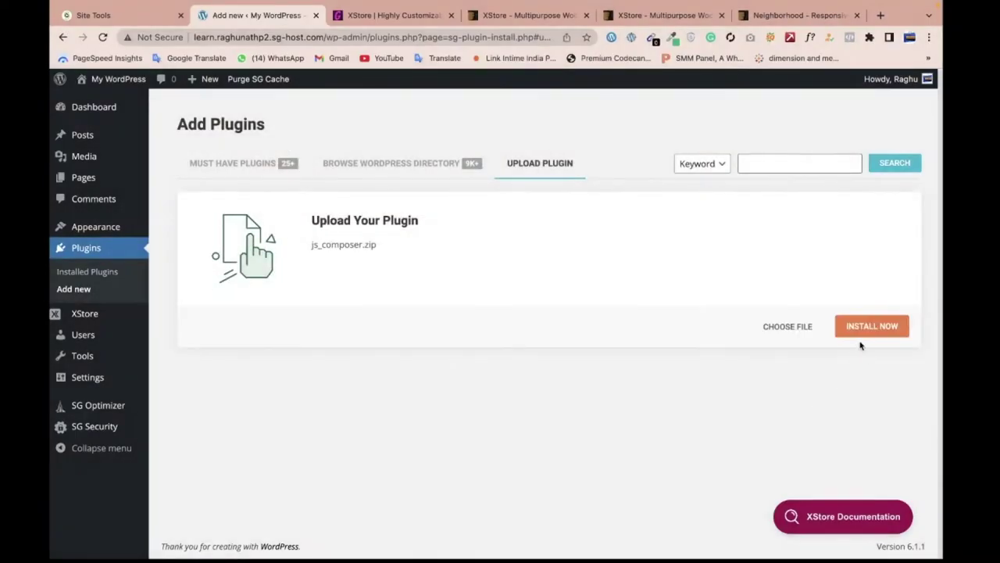
click(857, 332)
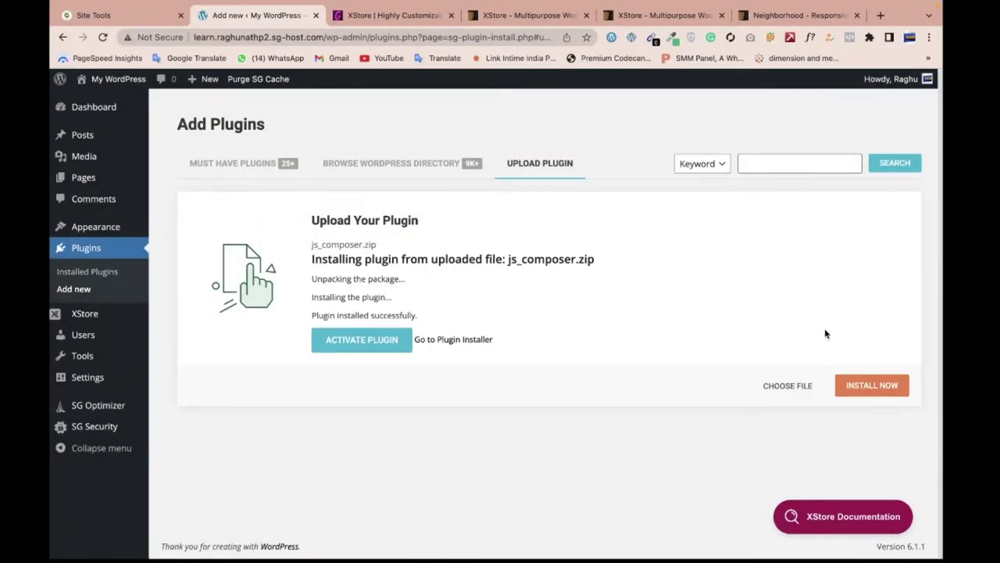
Step: Upload and install the plugin package mpc-massive.zip
click(787, 384)
click(415, 225)
click(815, 412)
click(872, 326)
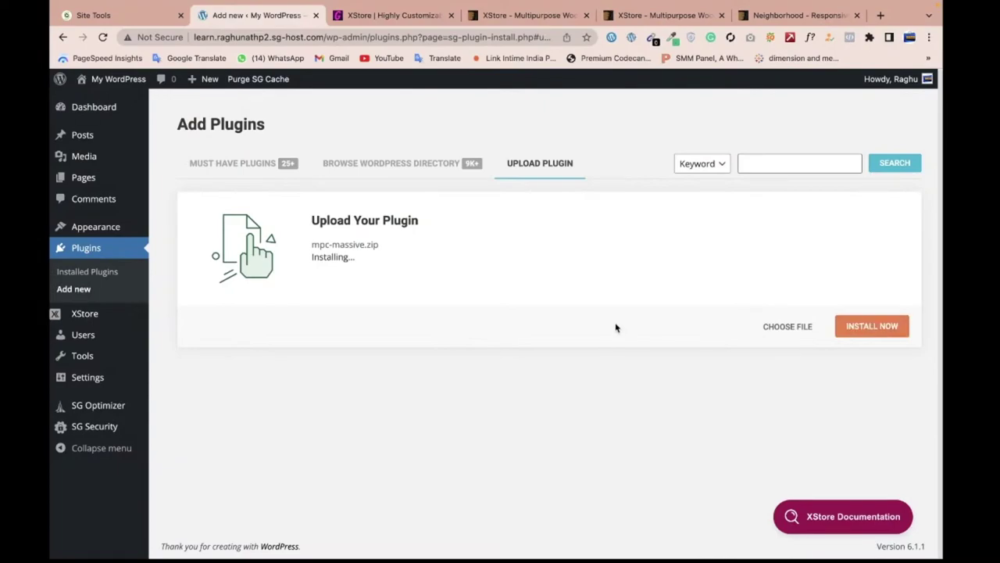
Step: Select the sb-woocom...croll.zip package from the Plugins folder as the next plugin to upload
click(800, 389)
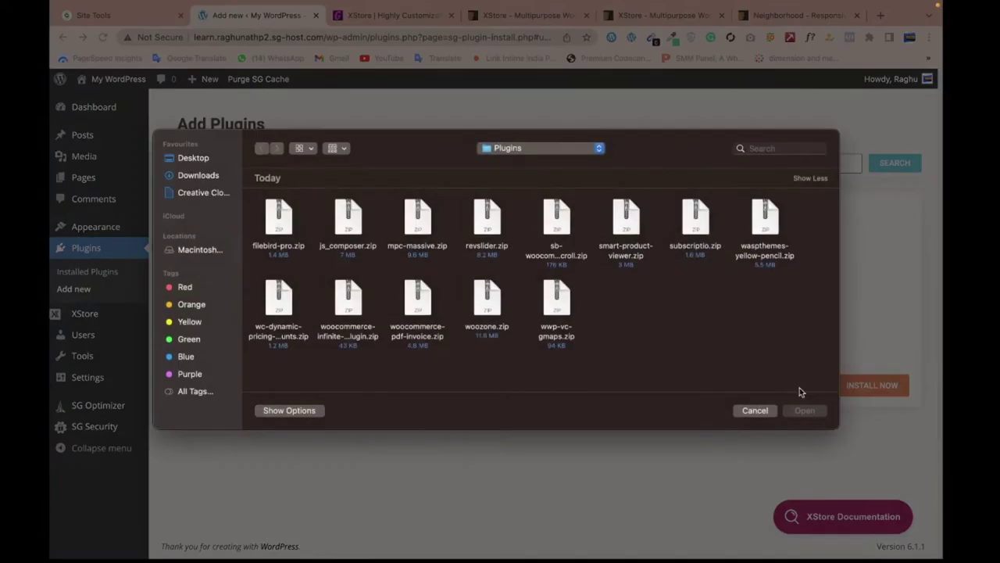
click(569, 223)
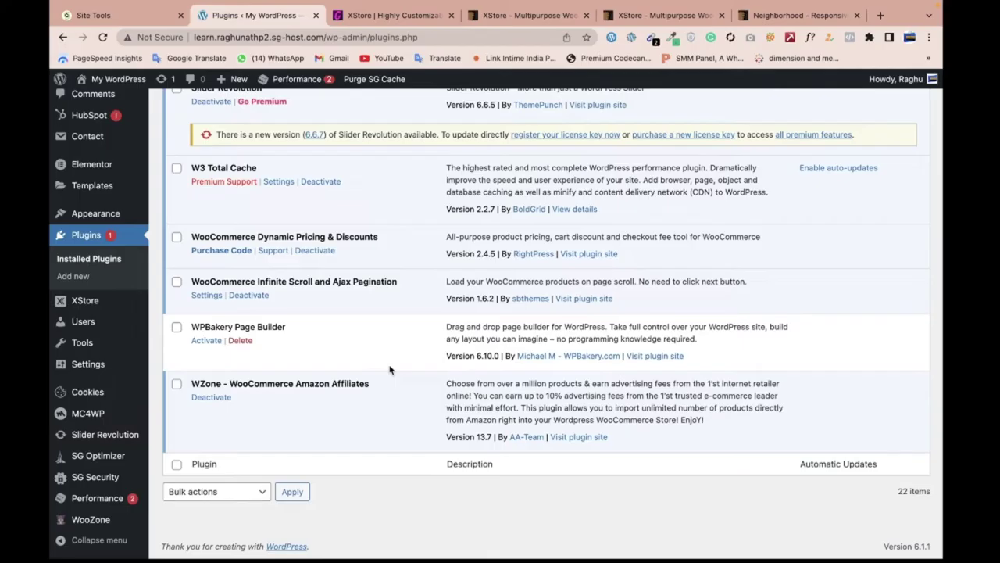
Step: Open the XStore theme's Plugins Installer page
scroll(400, 358, up, 15)
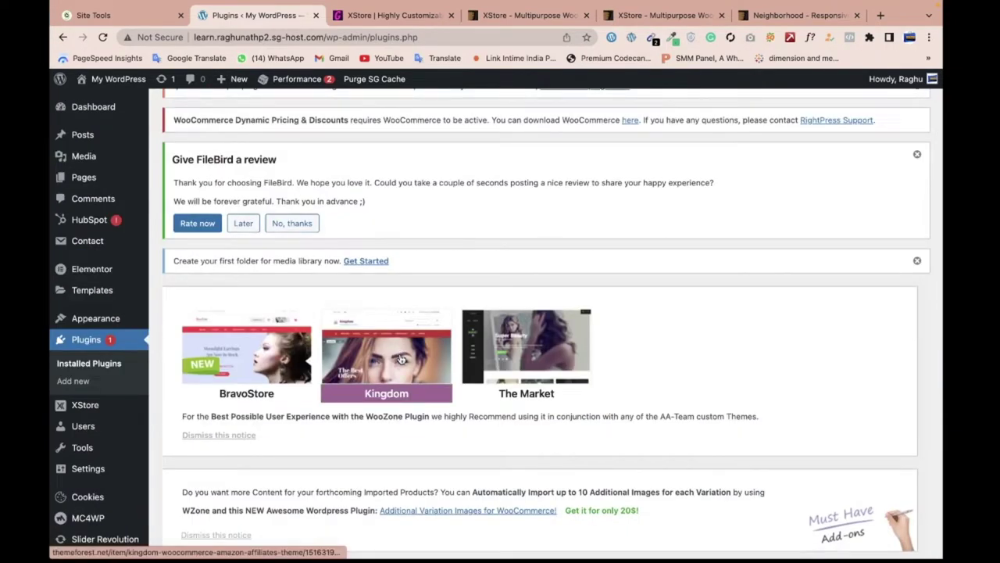
mouse_move(106, 268)
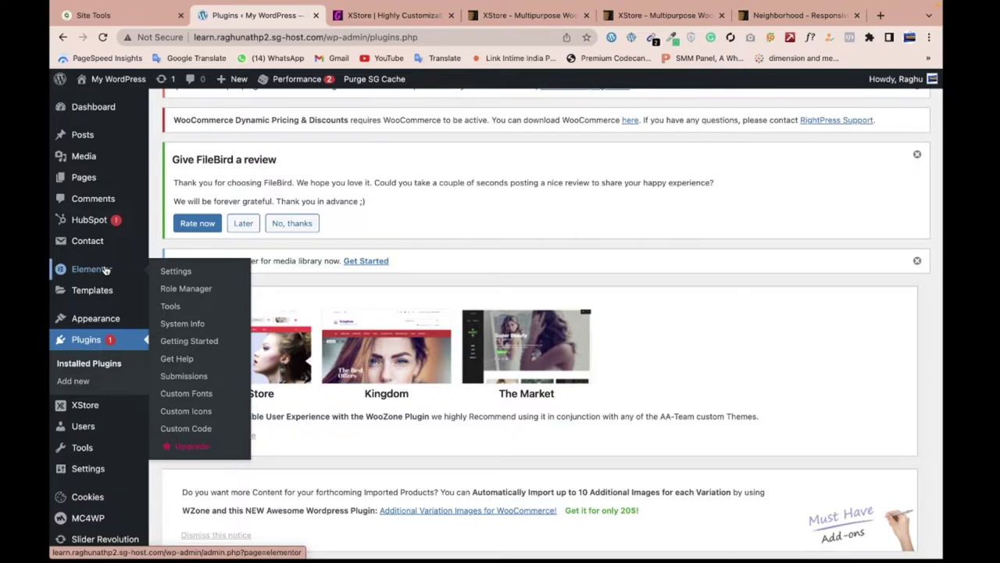
scroll(94, 199, up, 5)
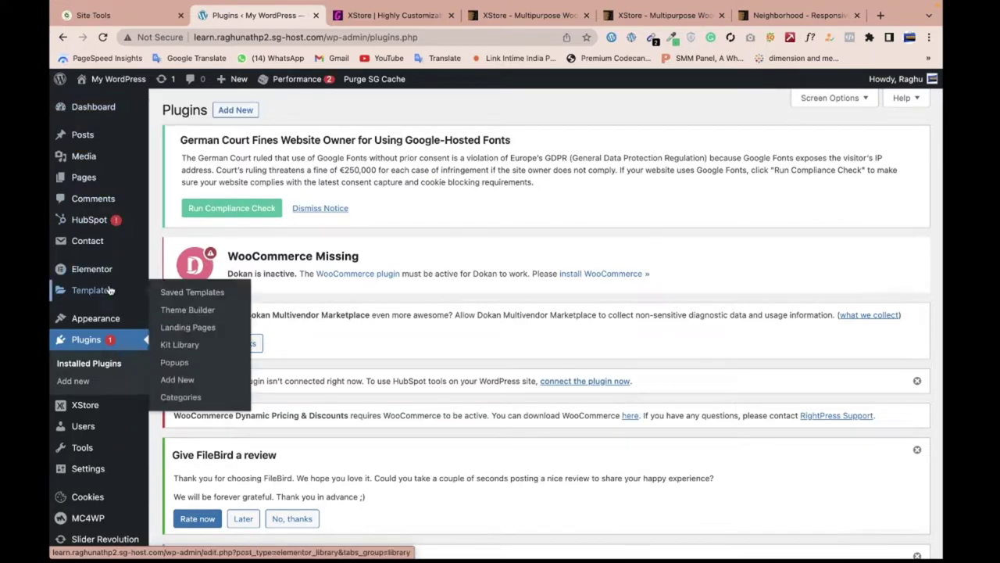
scroll(94, 297, down, 3)
mouse_move(95, 315)
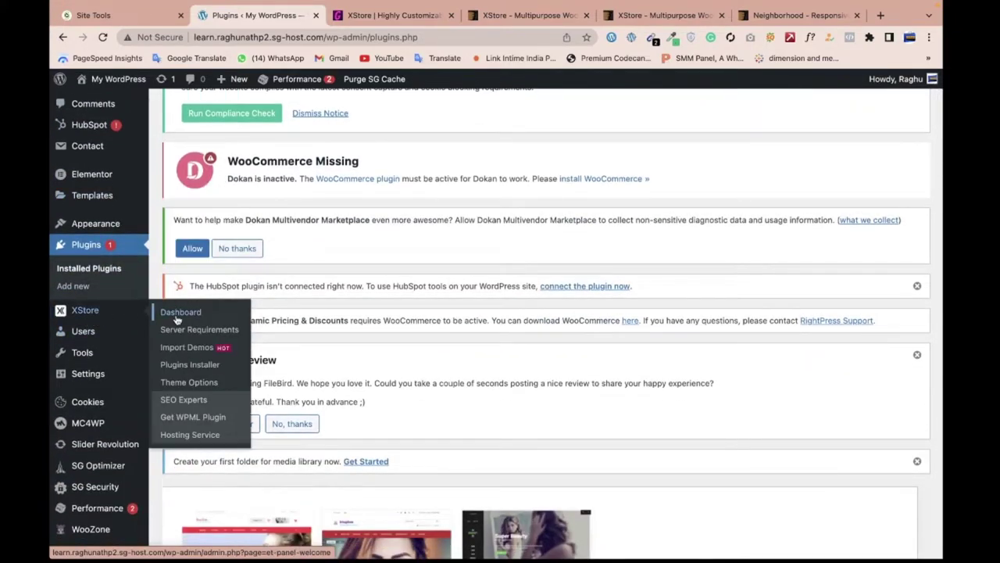
click(187, 367)
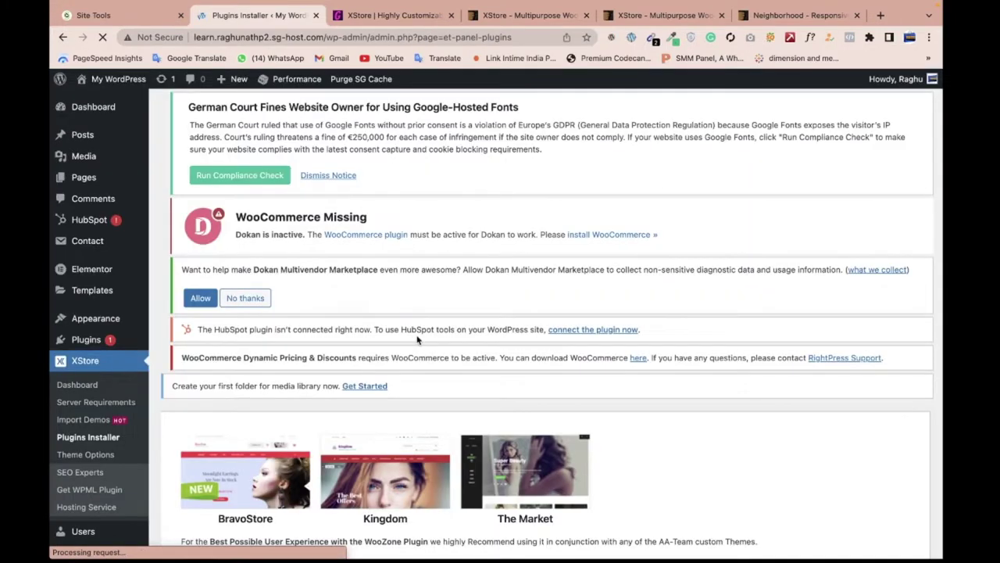
Step: Examine the plugins offered in the XStore Plugins Installer, from XStore Core to Dokan, WooZone and W3 Total Cache
scroll(536, 311, down, 5)
scroll(537, 311, down, 4)
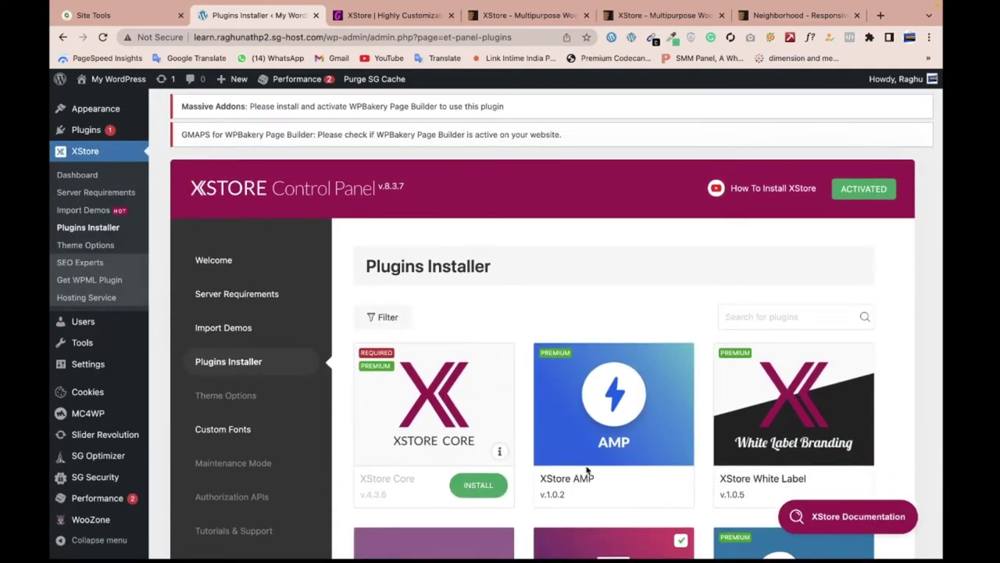
scroll(659, 443, down, 3)
scroll(659, 443, down, 2)
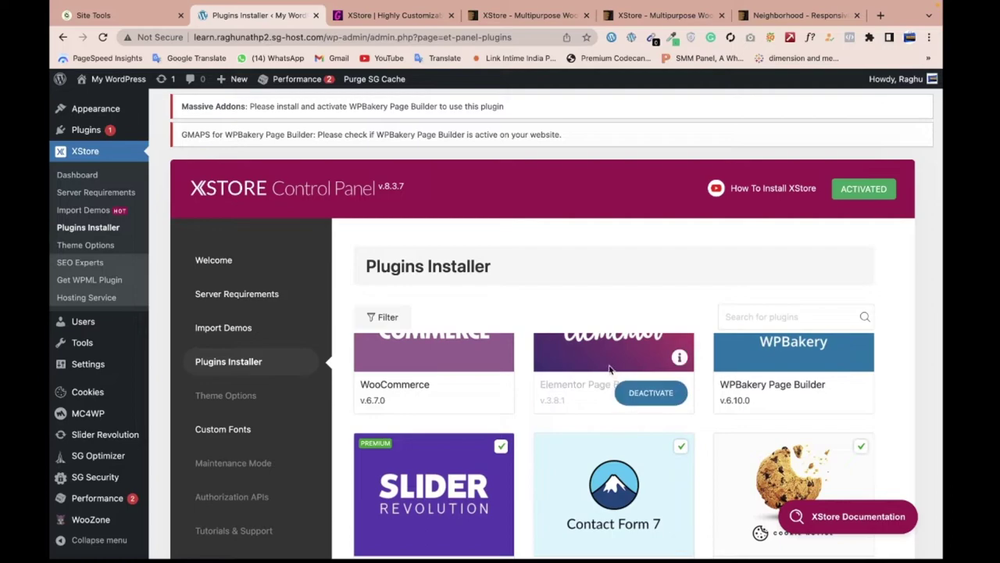
scroll(541, 387, up, 2)
scroll(463, 412, up, 2)
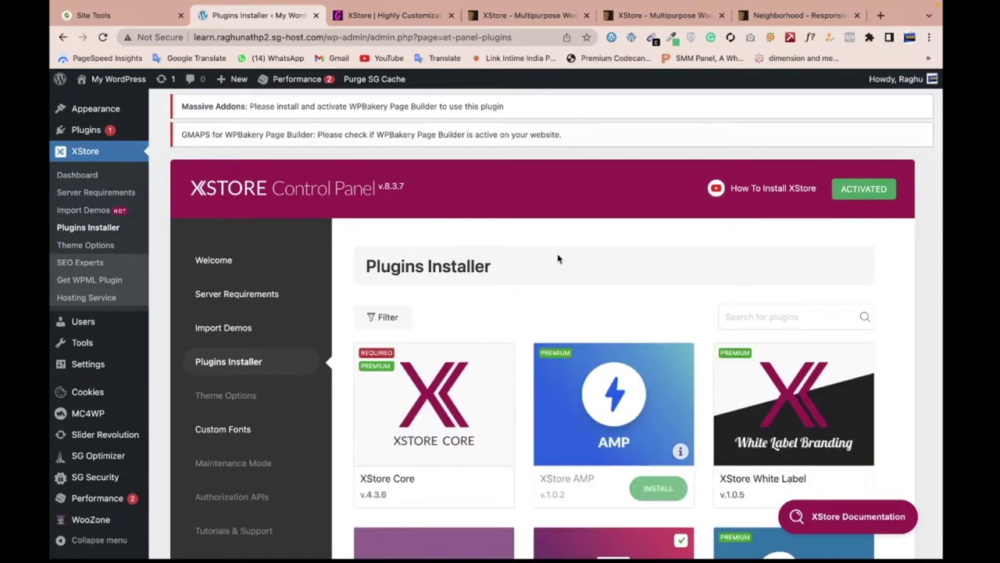
scroll(558, 258, down, 3)
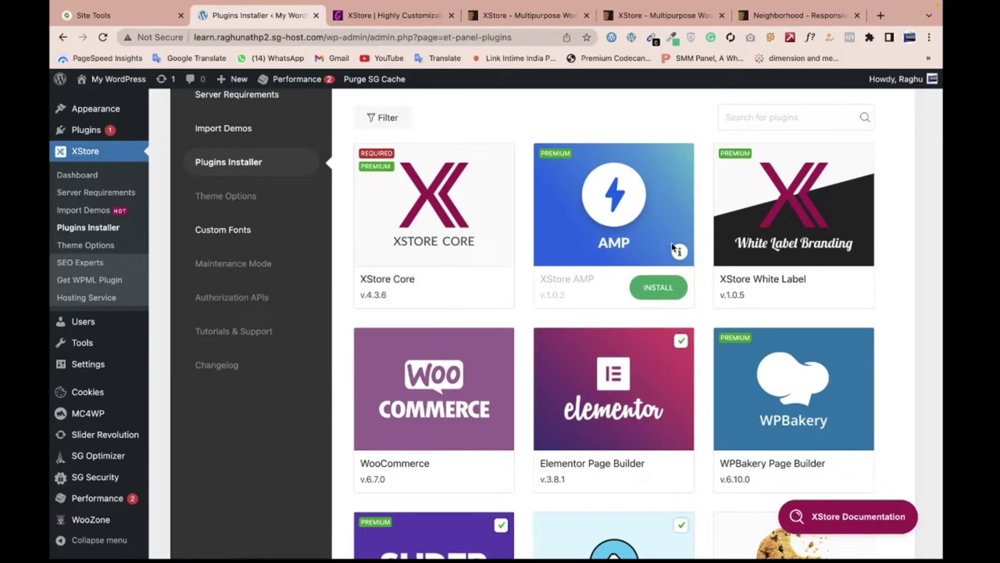
scroll(794, 288, down, 3)
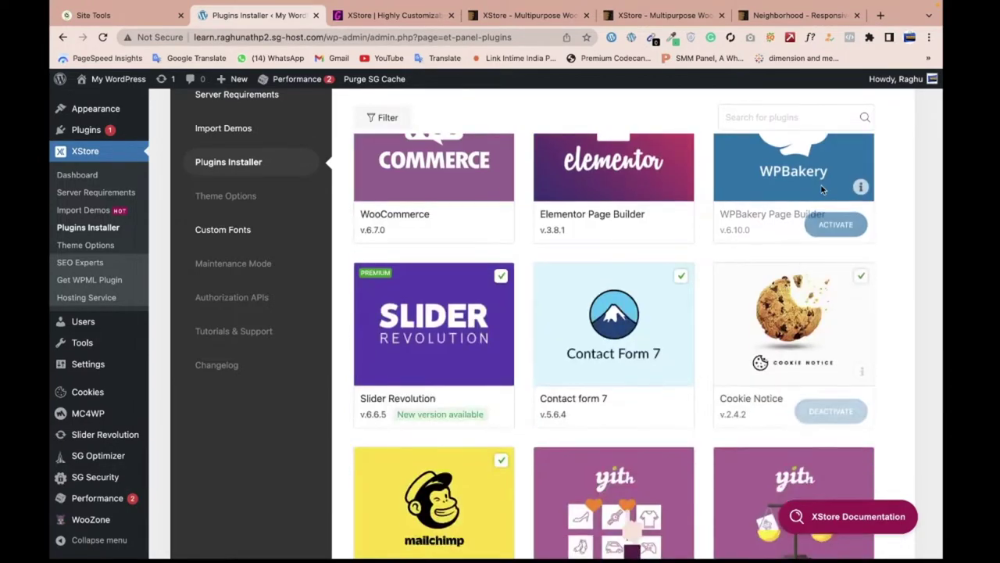
scroll(785, 264, down, 4)
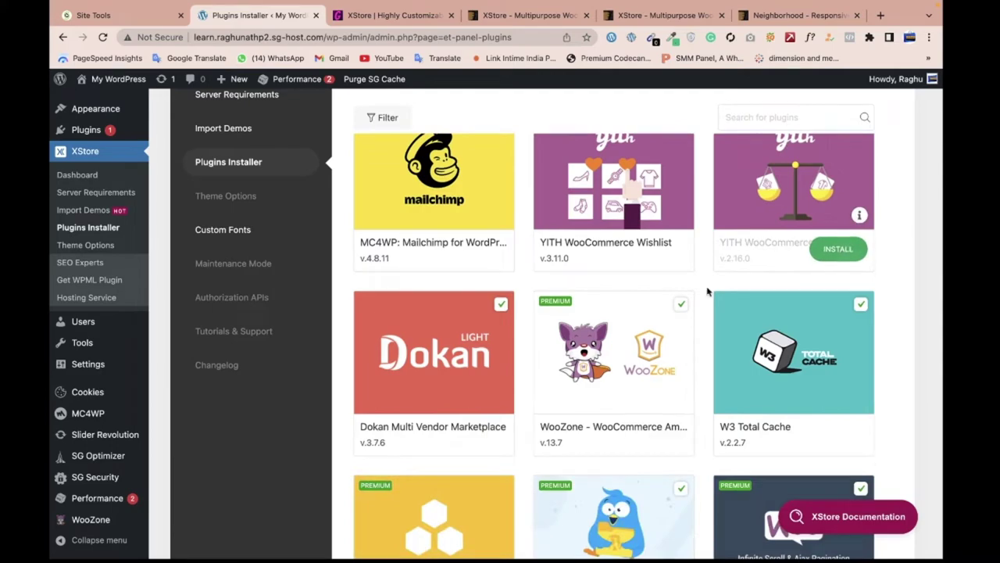
scroll(709, 289, up, 1)
scroll(733, 303, down, 1)
scroll(648, 352, up, 8)
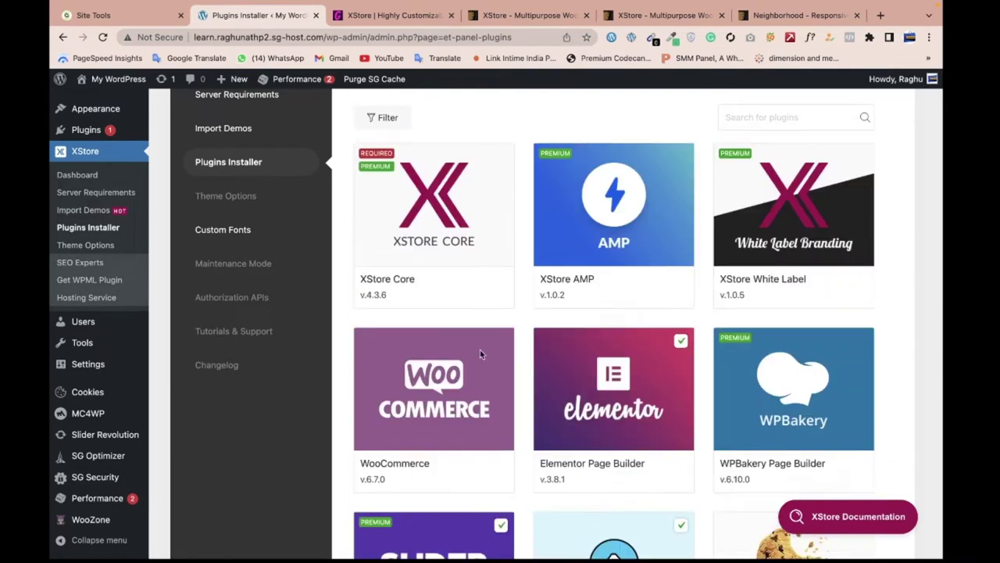
Step: Open XStore's Import Demos page and go to its list of pre-built demo sites
scroll(320, 341, up, 5)
scroll(250, 321, up, 3)
scroll(250, 321, down, 2)
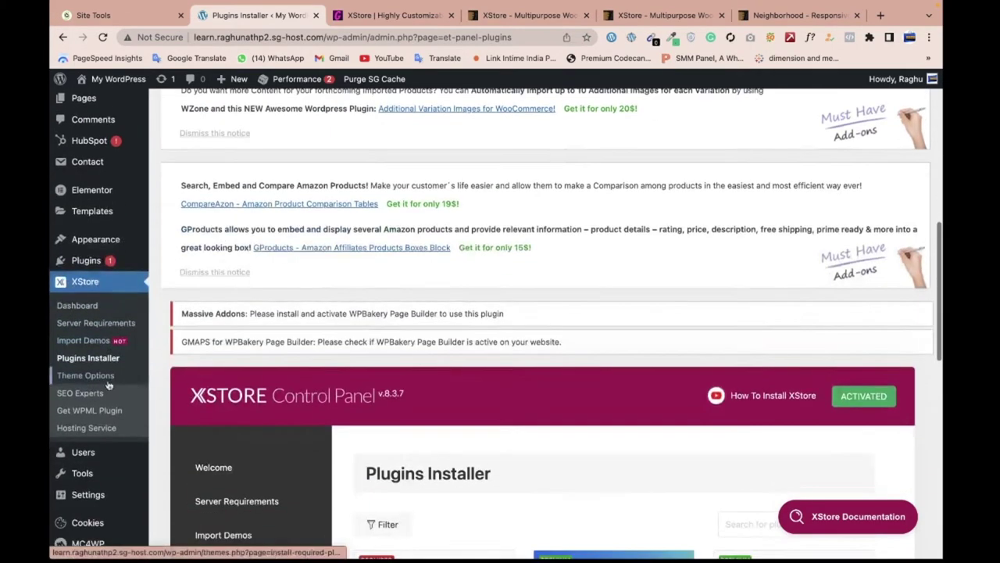
click(116, 345)
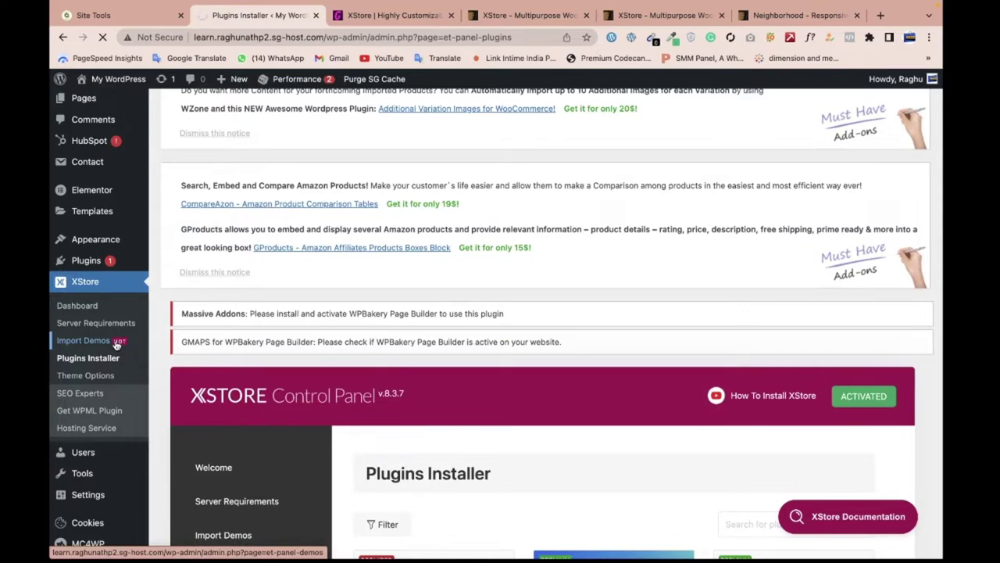
scroll(366, 338, down, 4)
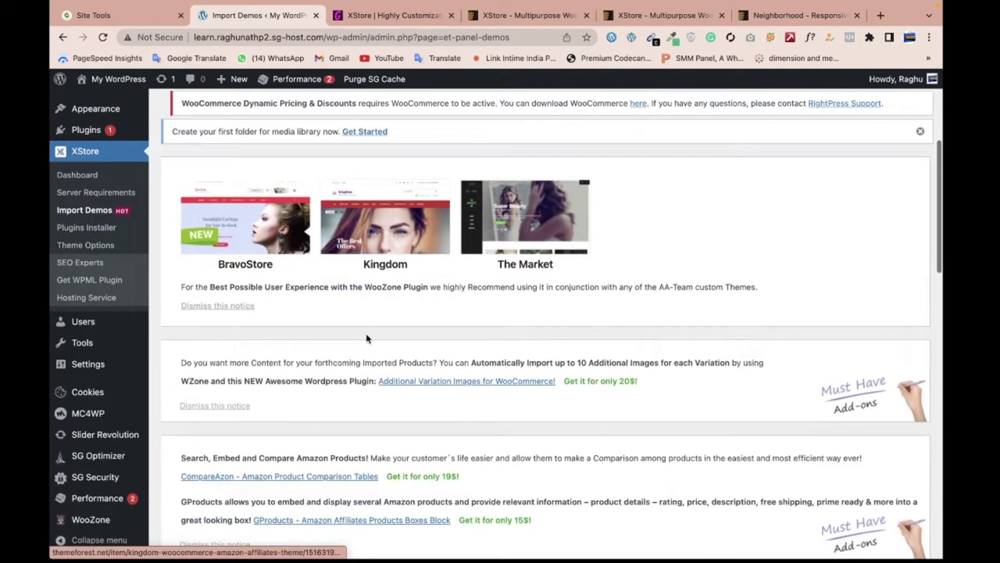
scroll(366, 338, down, 10)
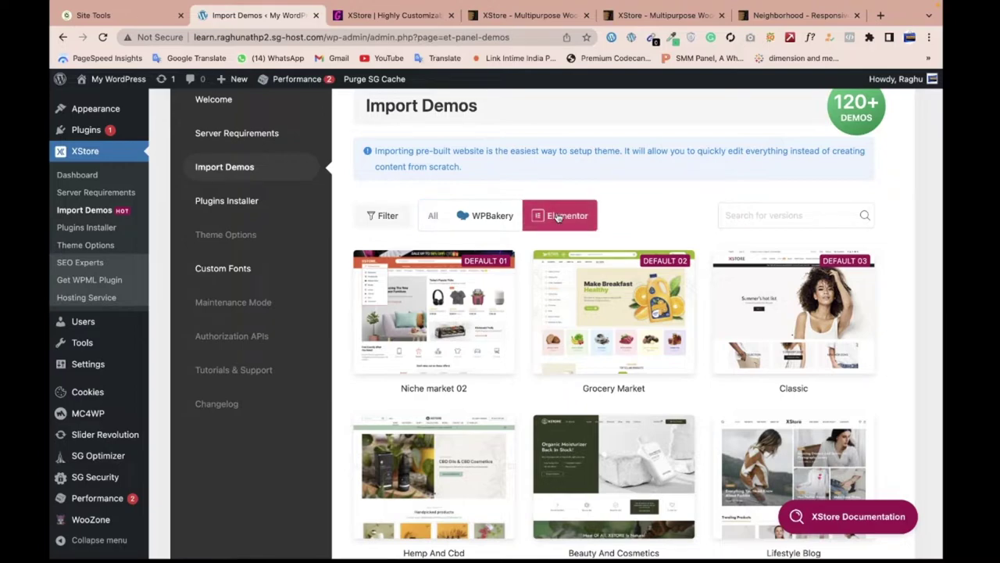
Step: Preview the Car Parts demo and look through its home page
scroll(614, 312, down, 1)
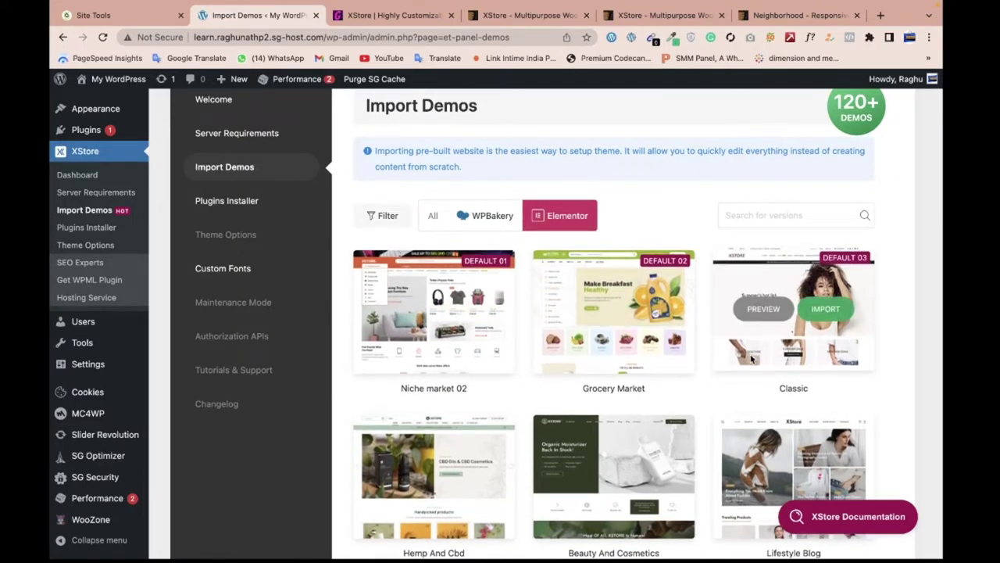
scroll(887, 385, down, 3)
scroll(887, 386, down, 2)
scroll(730, 372, up, 15)
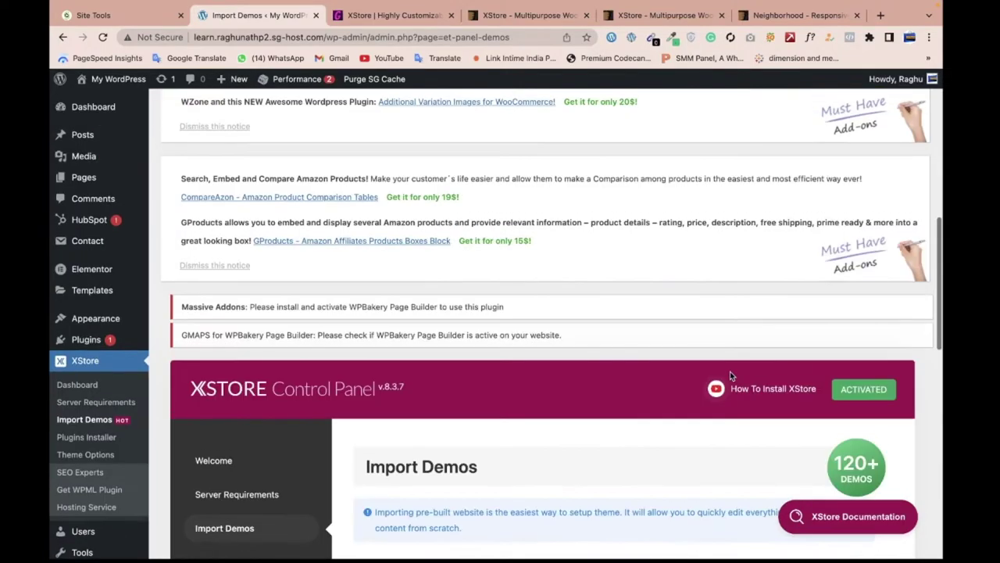
scroll(605, 424, down, 10)
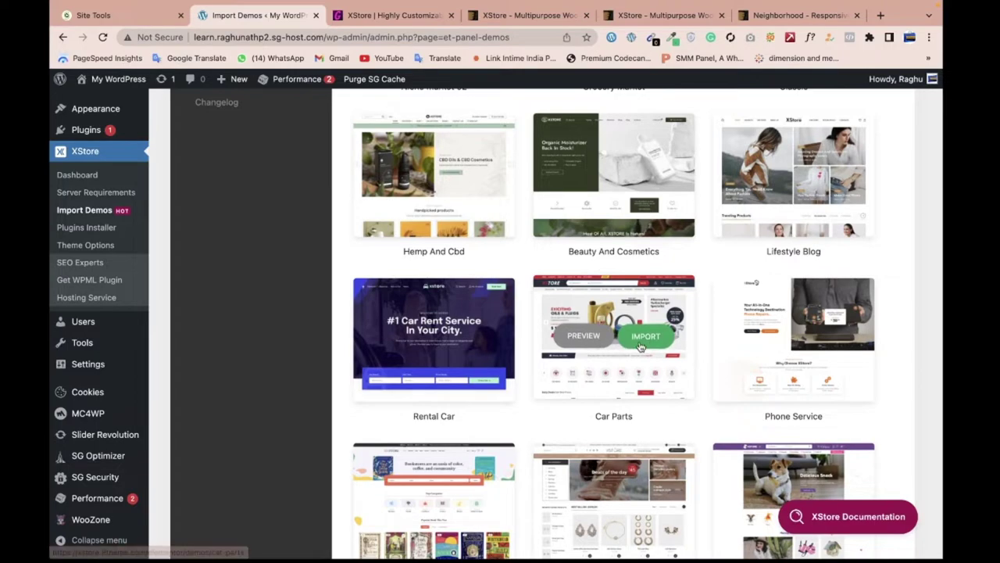
click(581, 339)
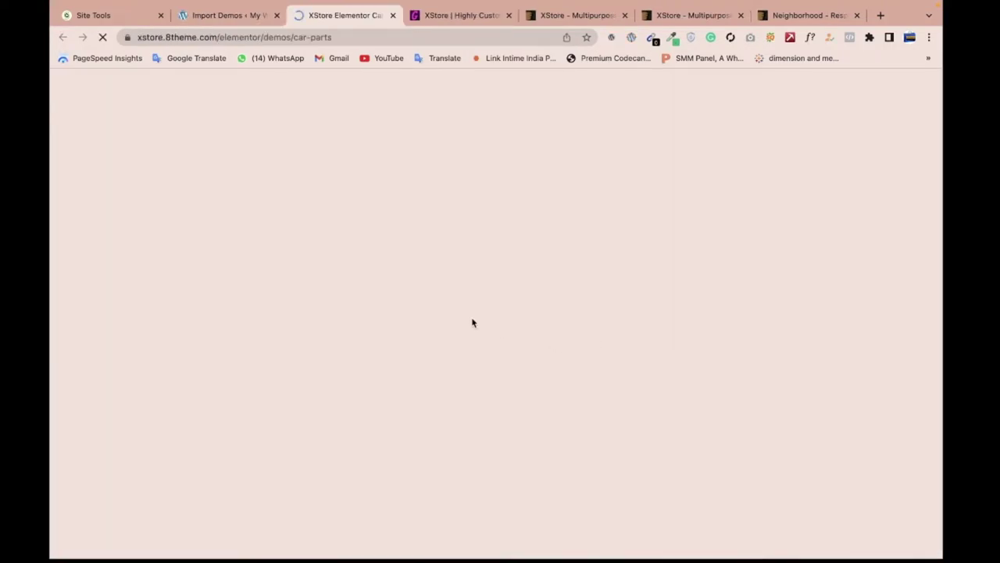
scroll(473, 322, down, 6)
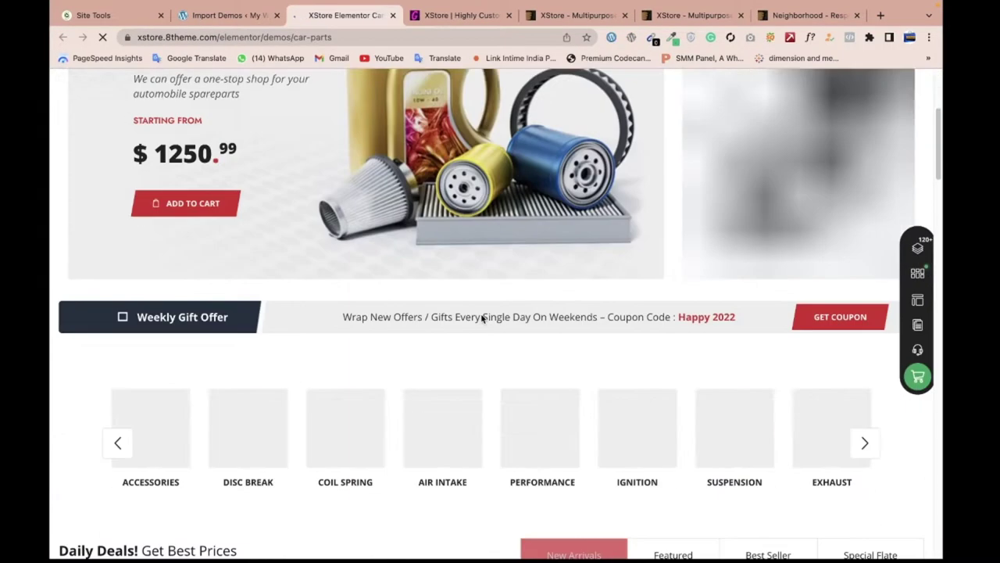
scroll(481, 319, down, 10)
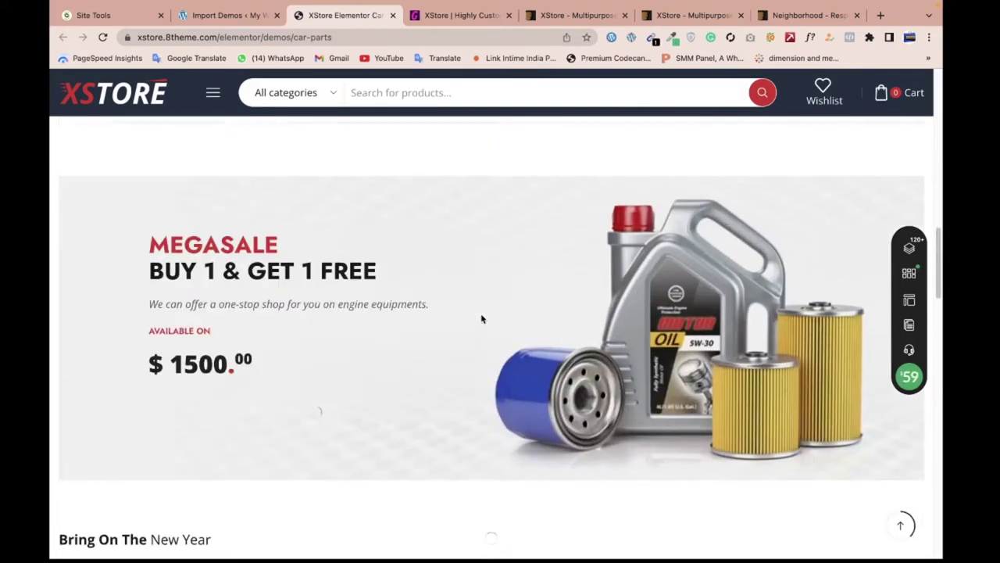
scroll(481, 319, down, 4)
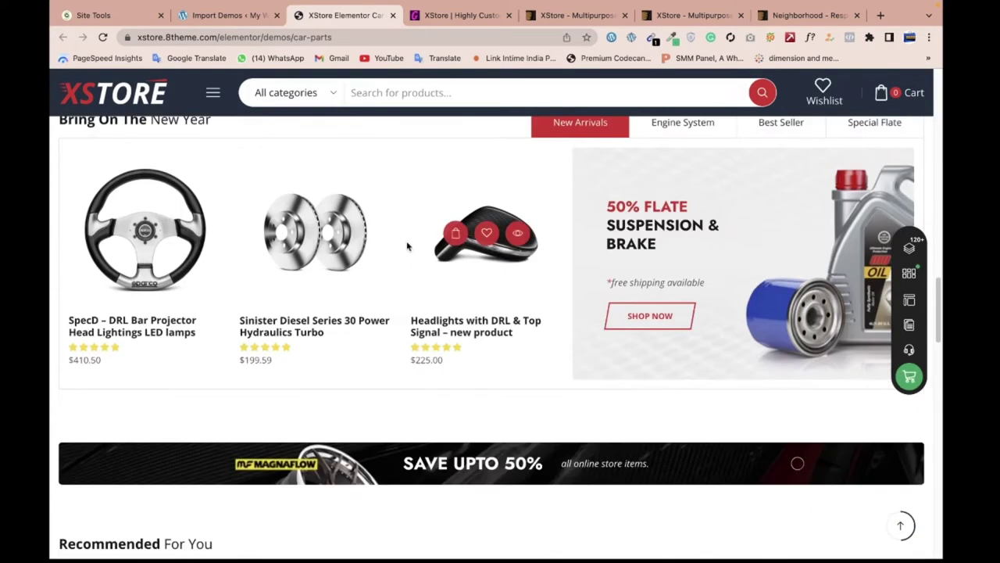
Step: Return to the Import Demos list and browse the other available demos down to Electronics, Bicycle and Furniture
click(219, 15)
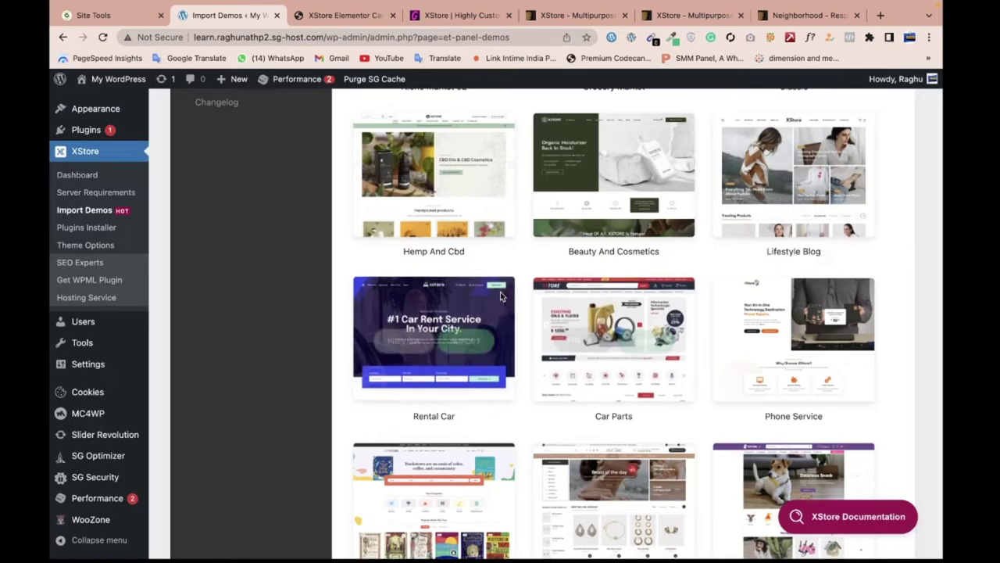
scroll(699, 375, down, 3)
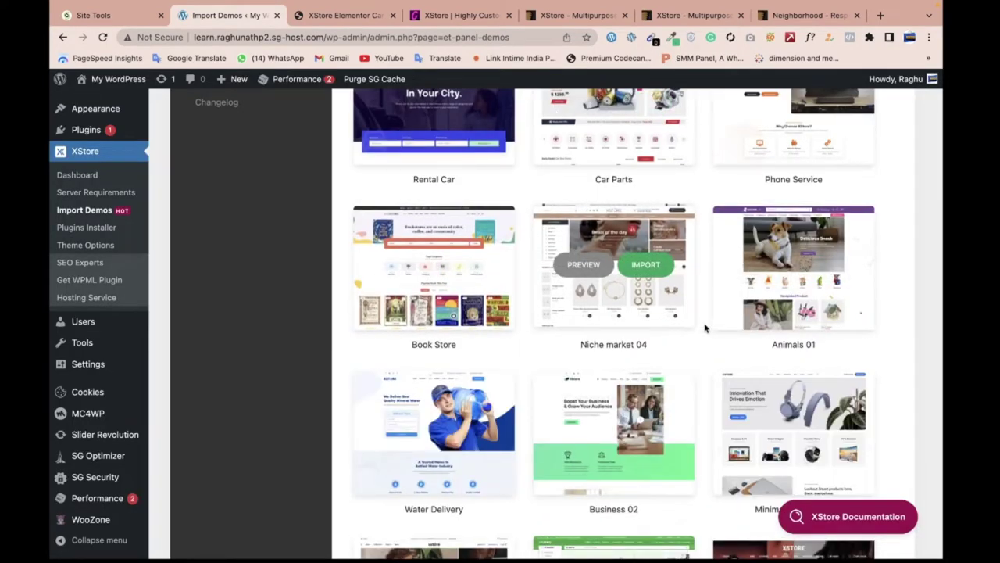
scroll(693, 339, up, 3)
scroll(694, 342, down, 10)
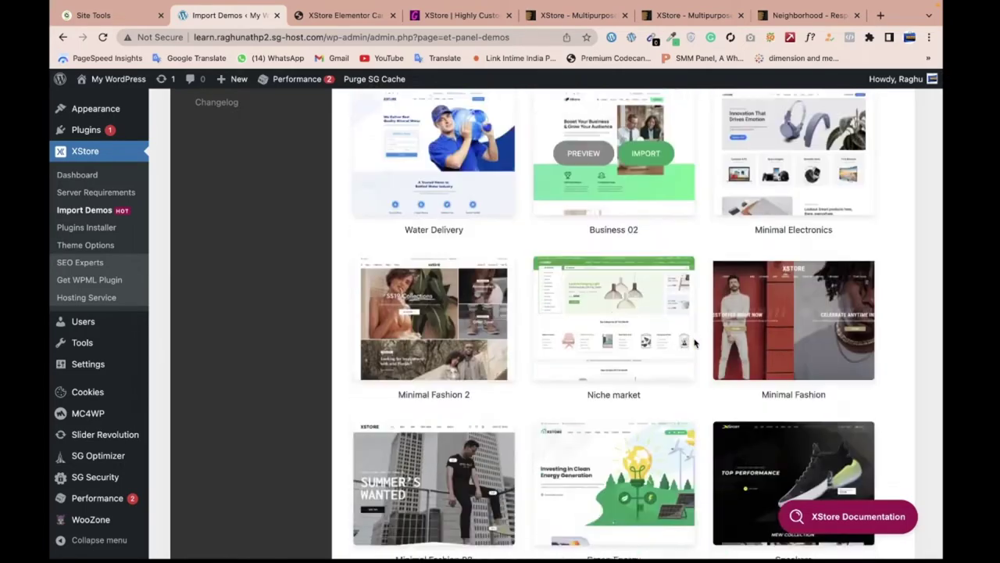
scroll(694, 343, down, 5)
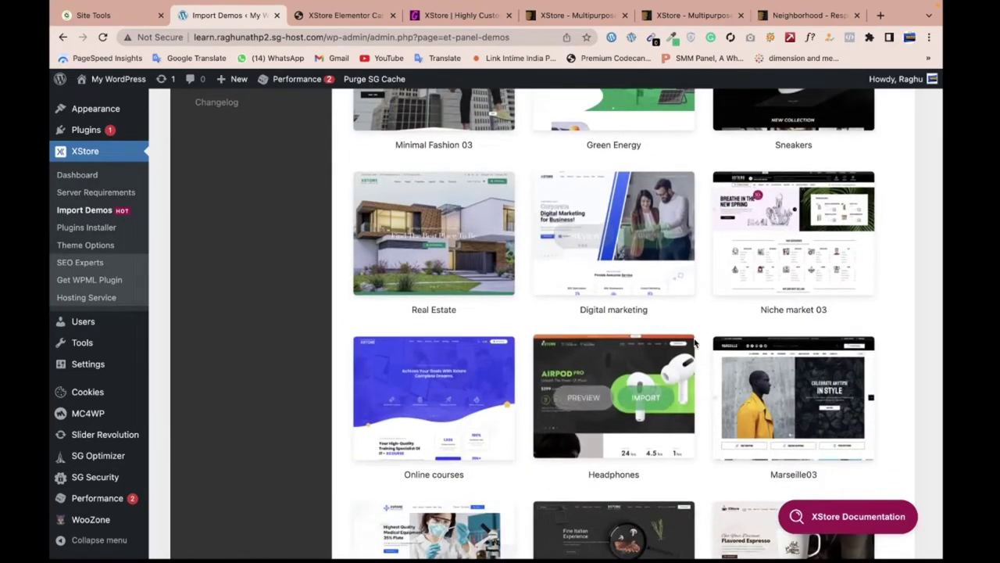
scroll(694, 342, down, 8)
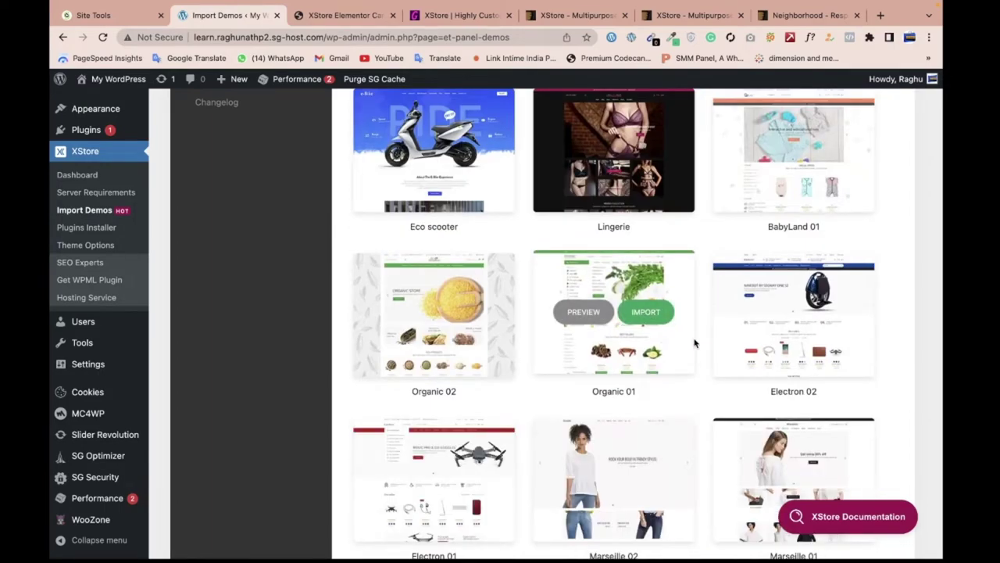
scroll(694, 342, down, 4)
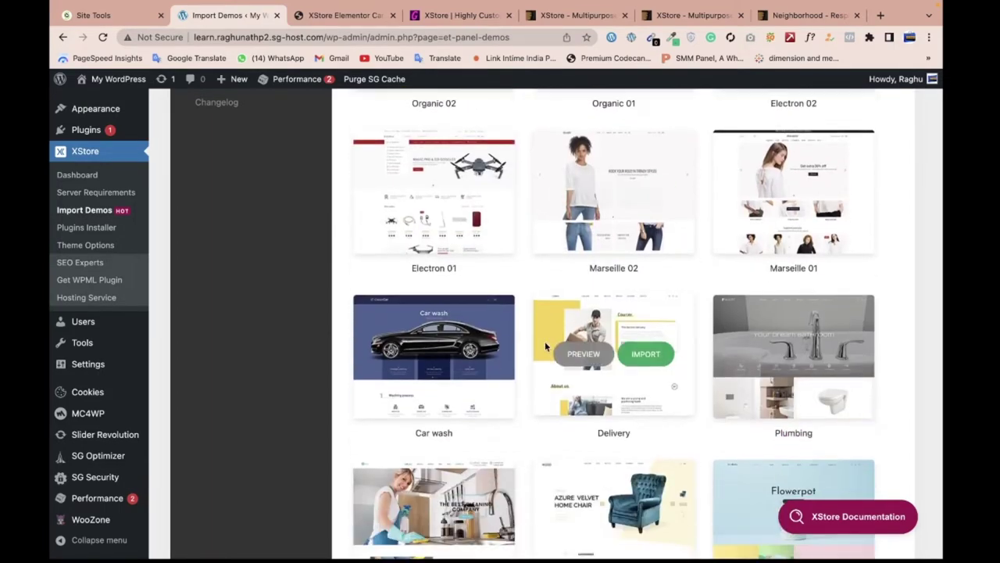
scroll(546, 345, down, 4)
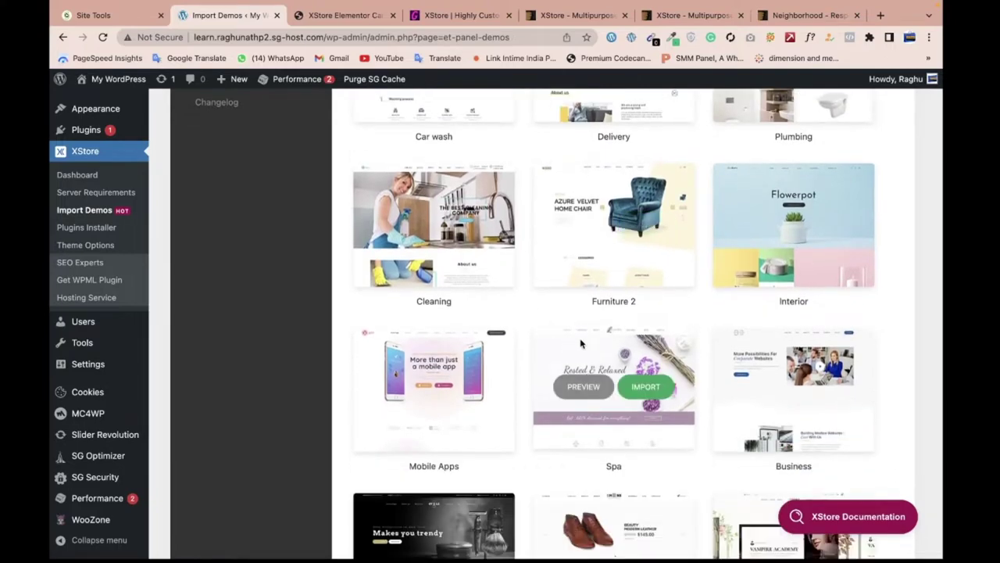
scroll(581, 344, down, 4)
scroll(859, 383, down, 1)
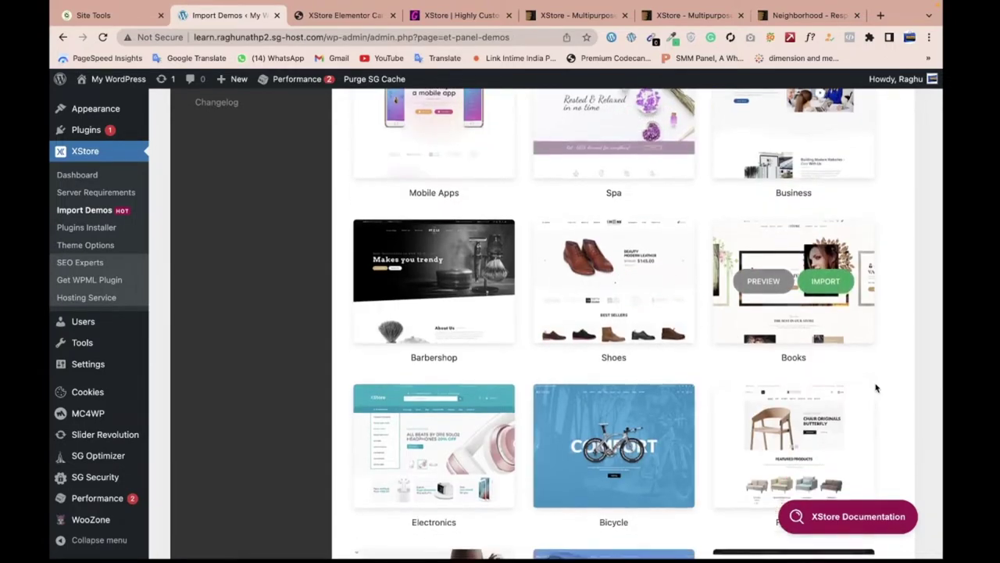
scroll(512, 388, down, 1)
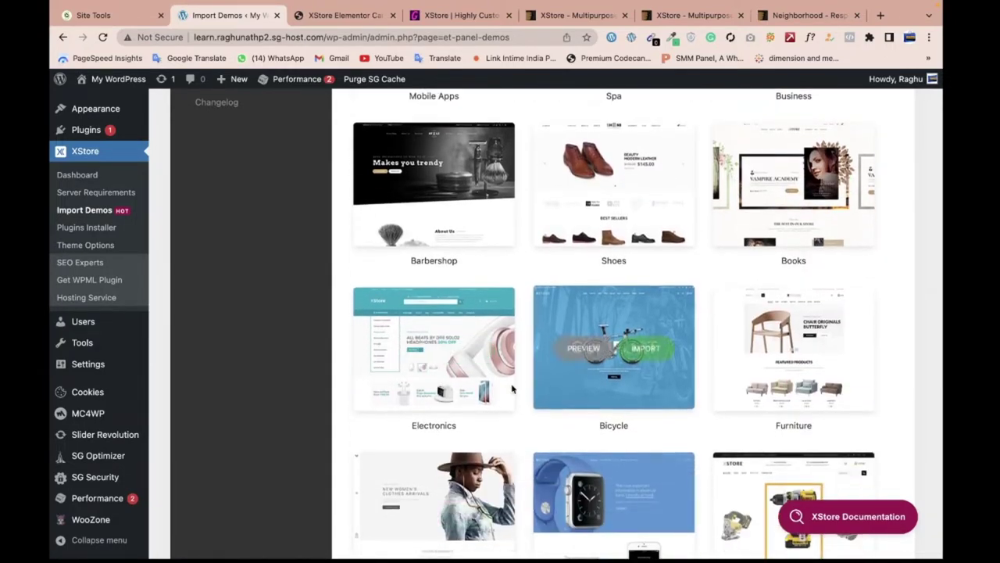
Step: Start importing the Electronics demo and skip the child theme setup
click(460, 349)
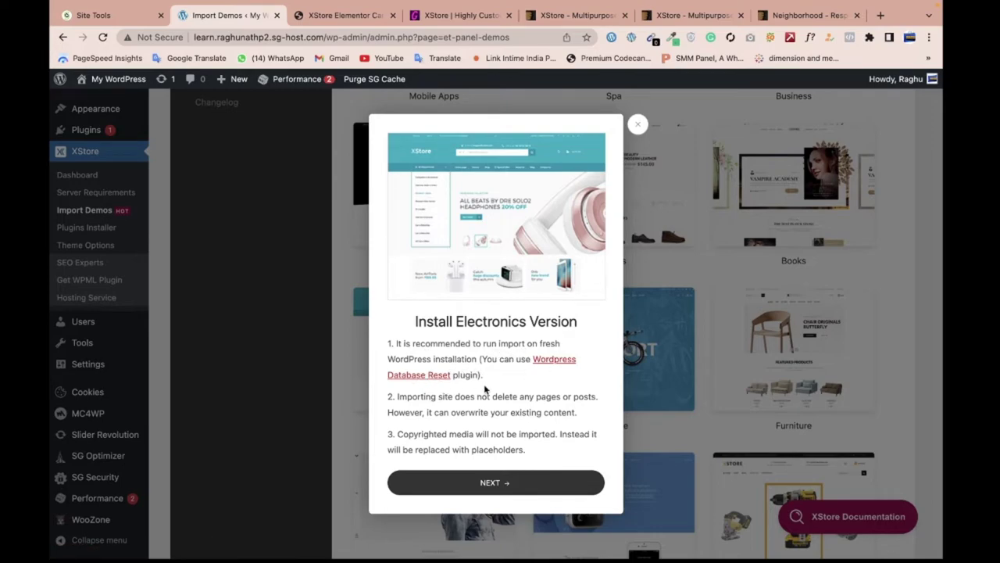
click(491, 483)
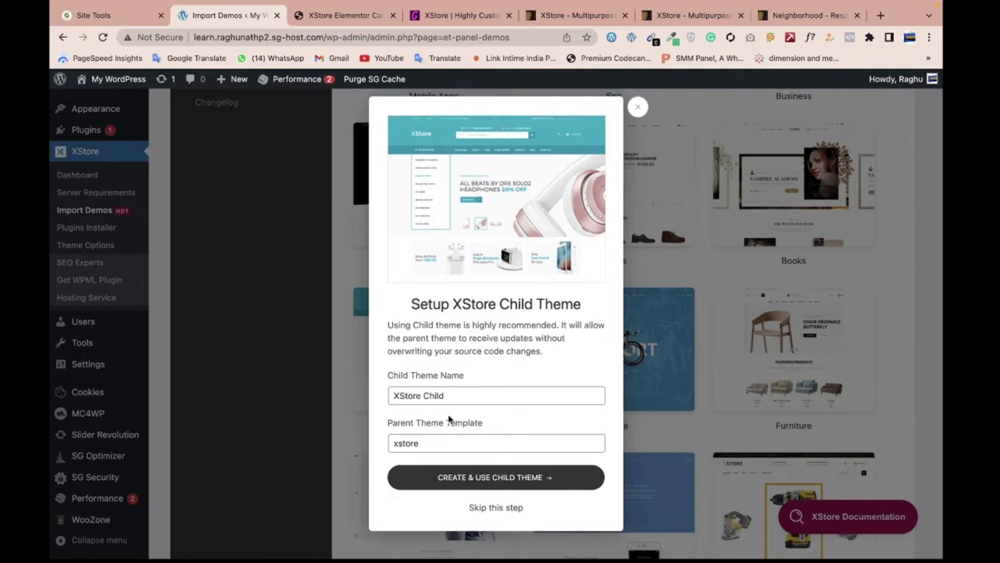
click(498, 509)
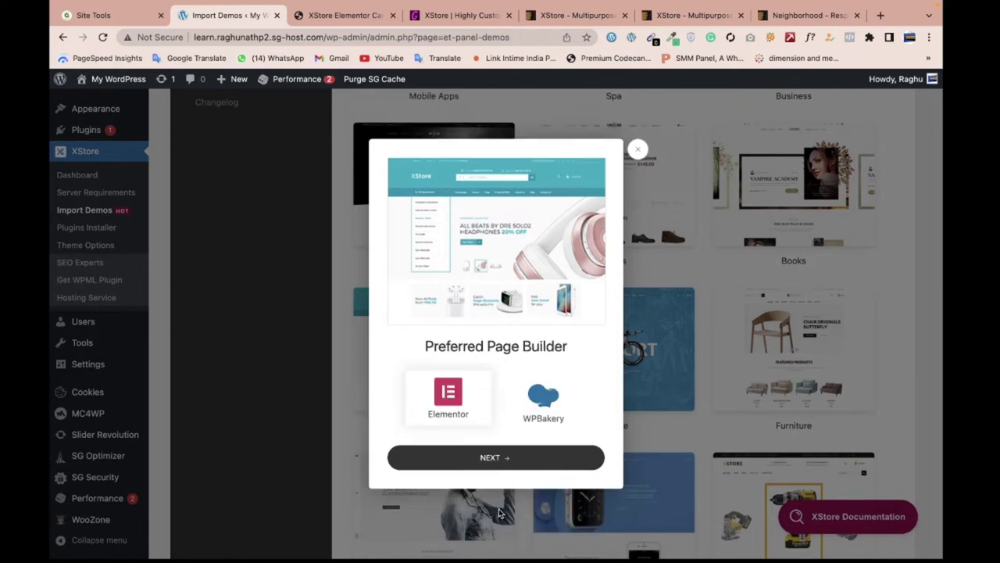
Step: Run the Electronics demo import with Elementor as the page builder, all required plugins and the full demo-site content
click(492, 460)
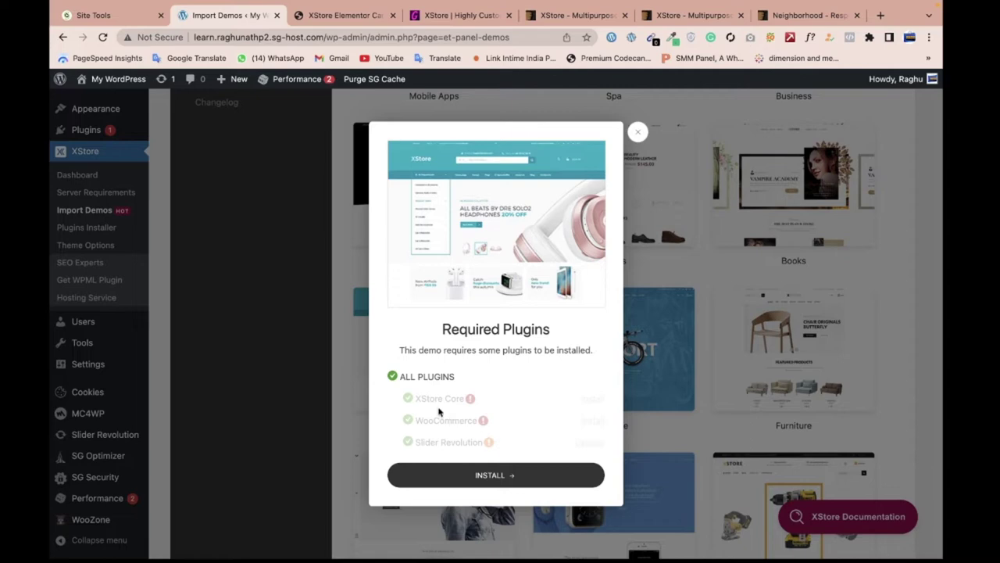
click(472, 482)
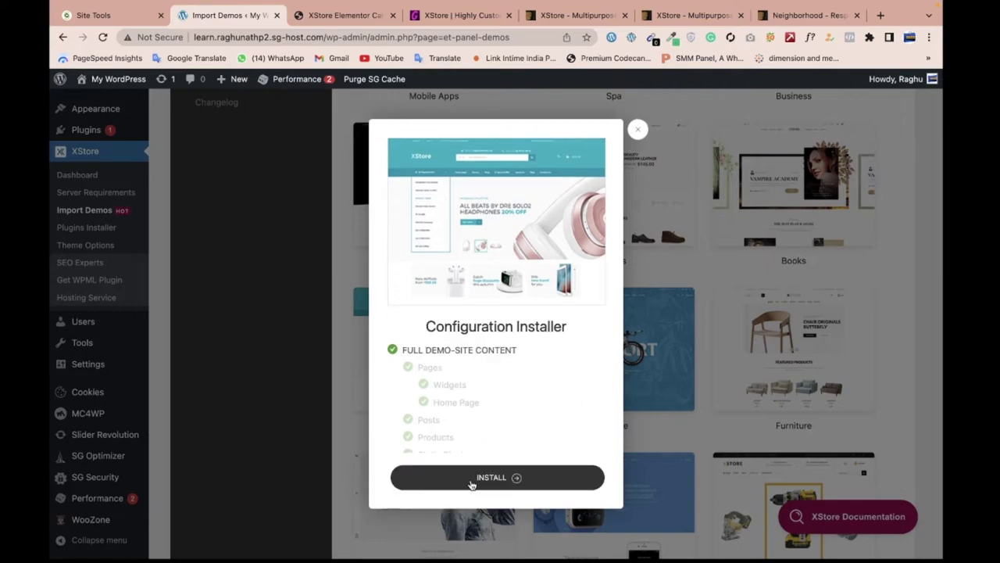
scroll(504, 365, down, 5)
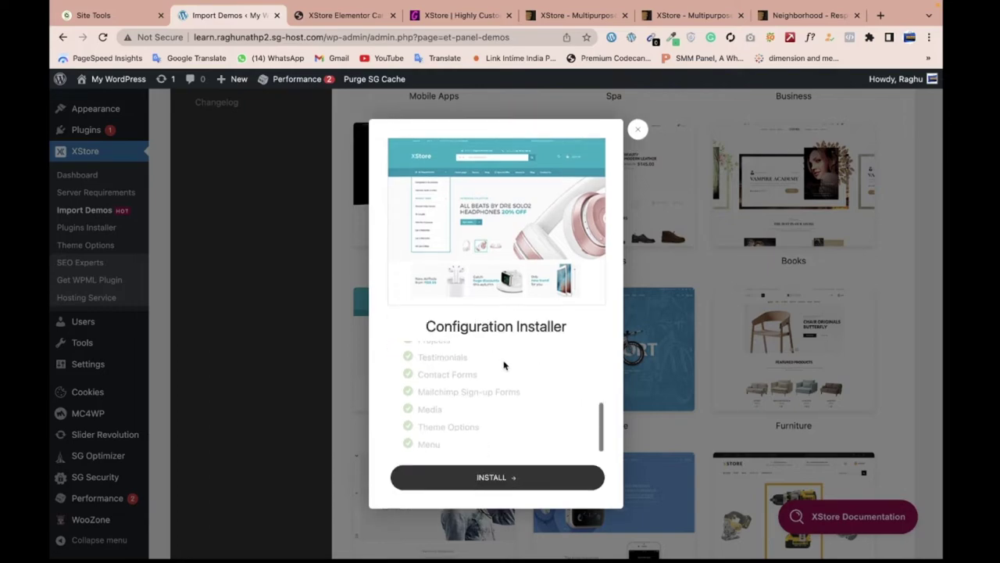
scroll(484, 414, up, 5)
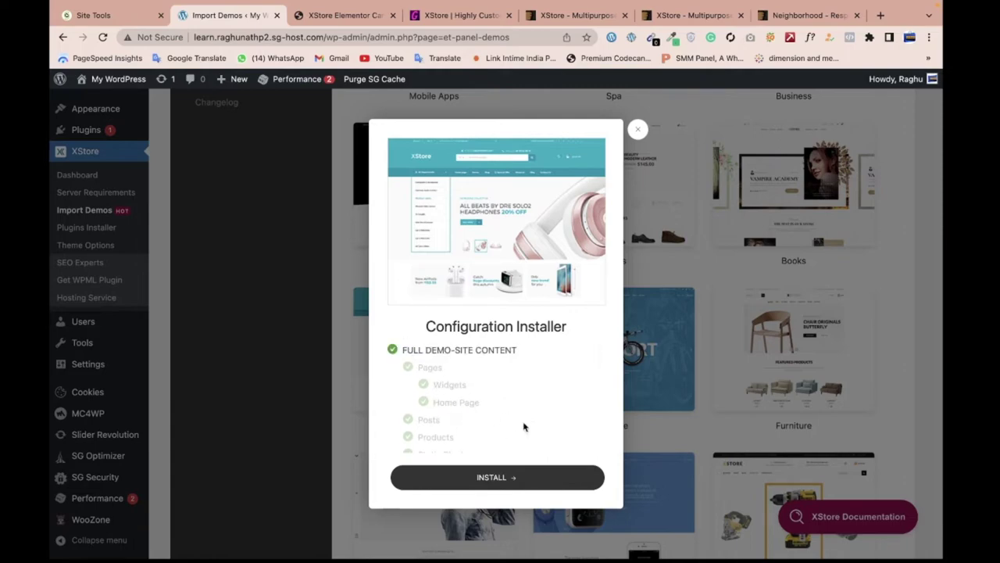
scroll(578, 435, down, 5)
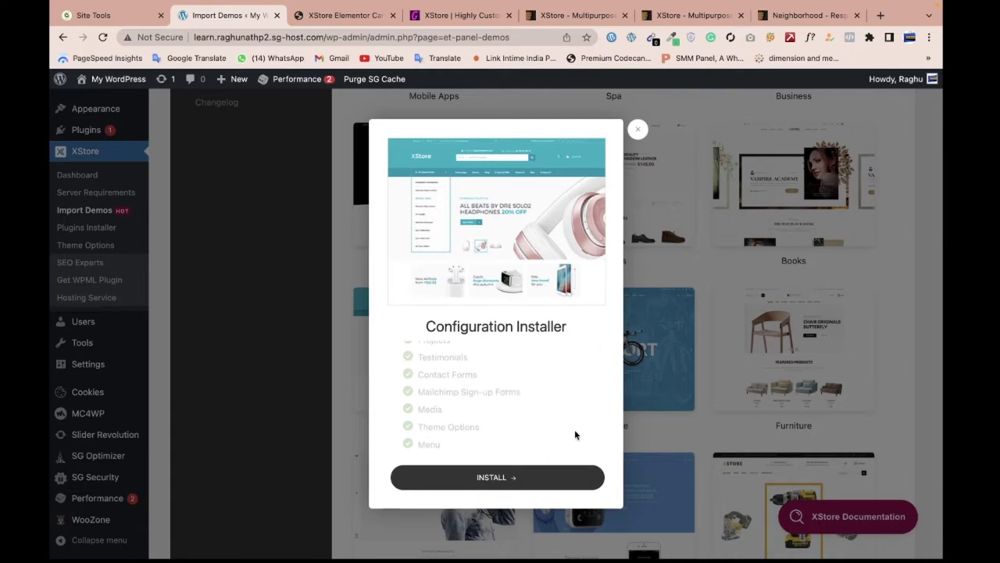
click(561, 478)
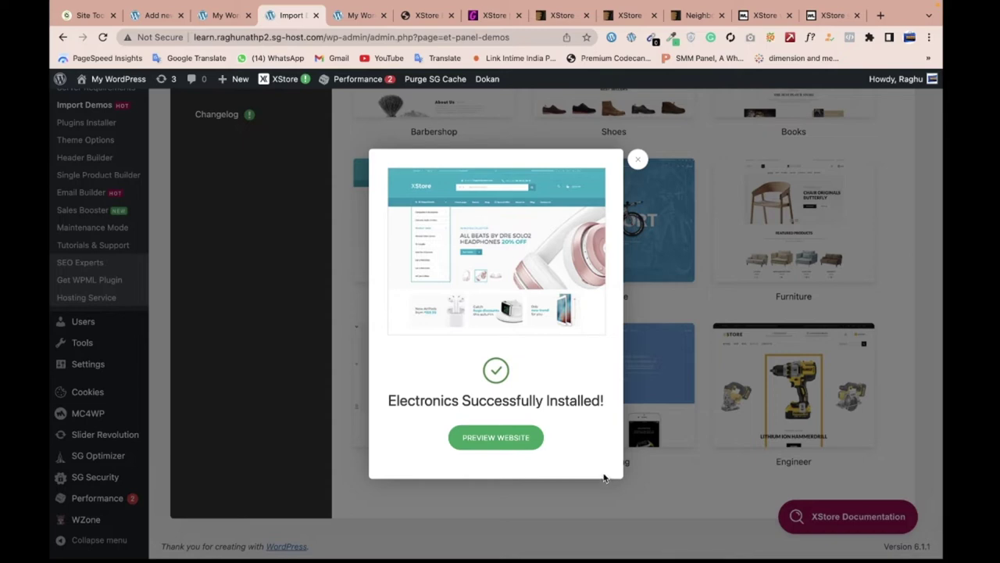
Step: Preview the imported website, accept its cookie notice and look through the home page down to Top New Arrivals
click(485, 435)
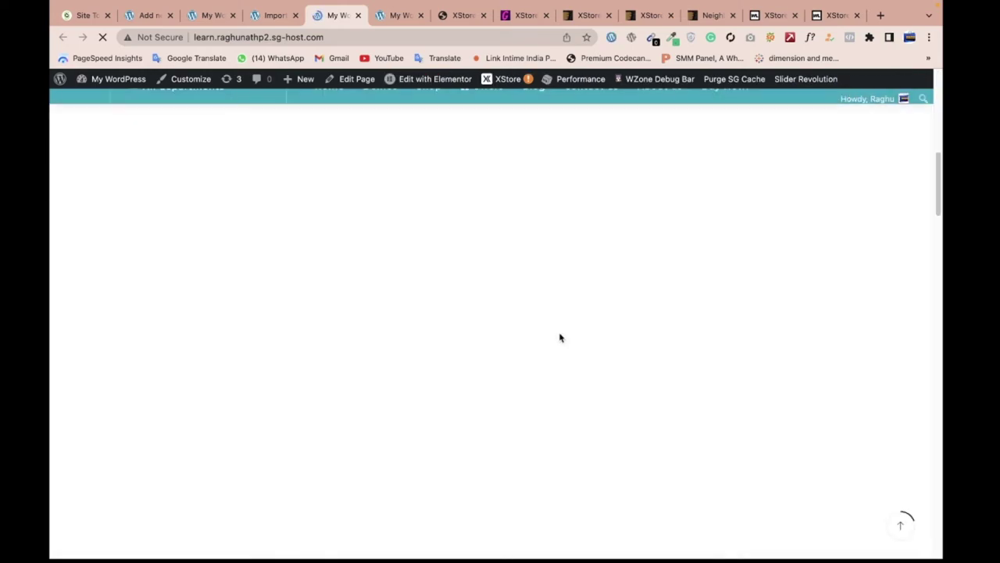
scroll(571, 360, down, 15)
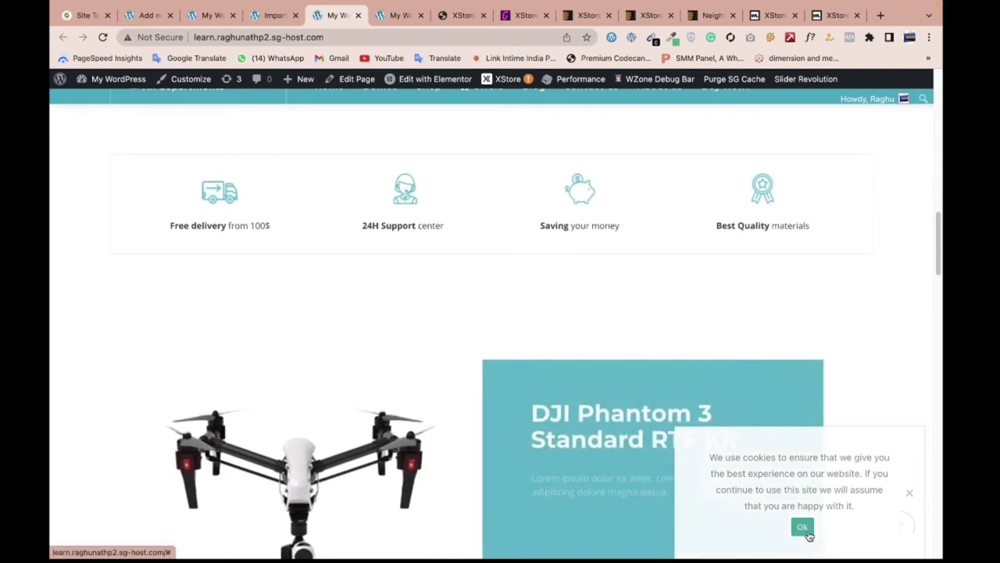
click(802, 526)
scroll(534, 416, down, 5)
scroll(534, 416, down, 5)
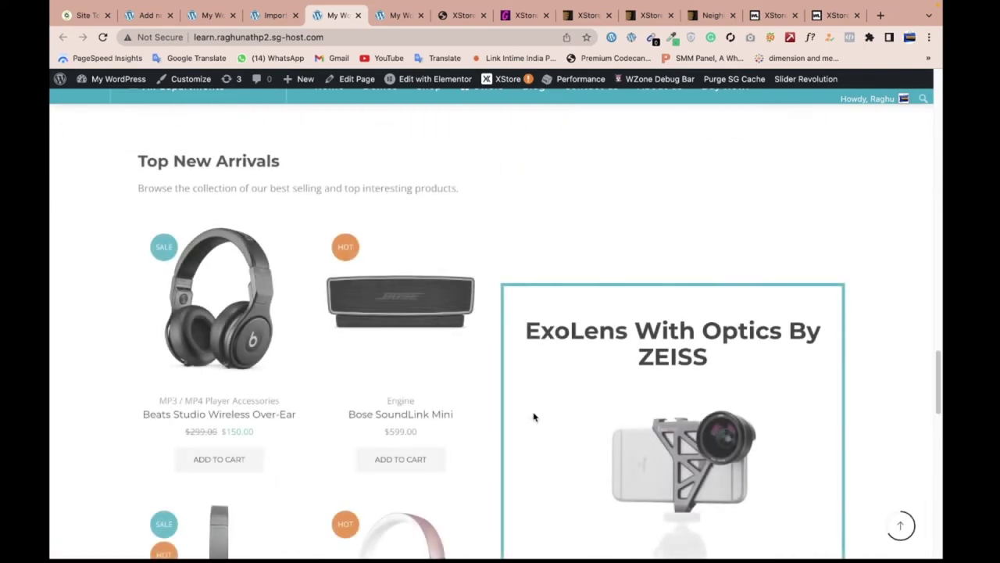
Step: Open the Beats Studio Wireless Over-Ear product from Top New Arrivals and add one to the cart
click(246, 320)
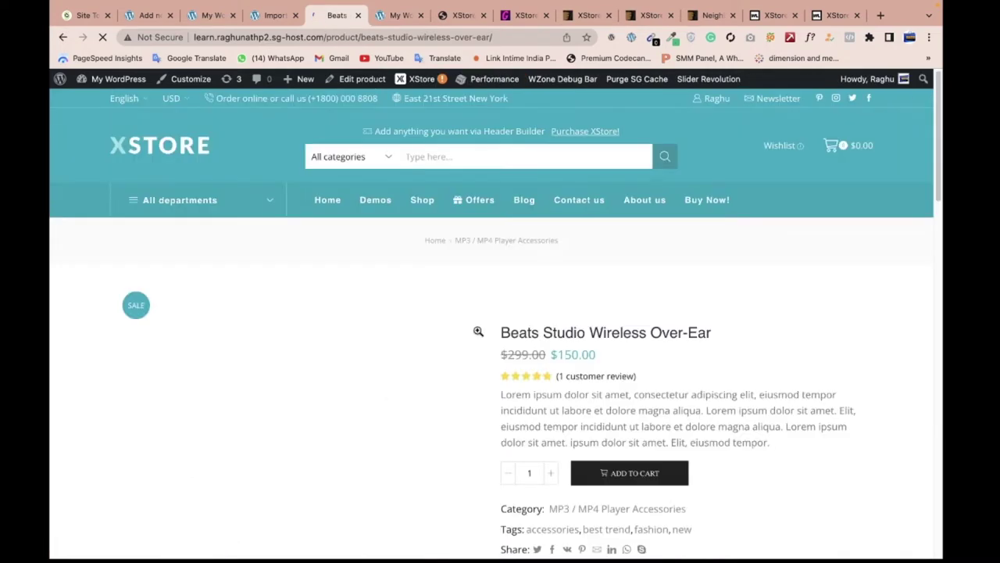
scroll(481, 326, down, 5)
scroll(620, 321, up, 5)
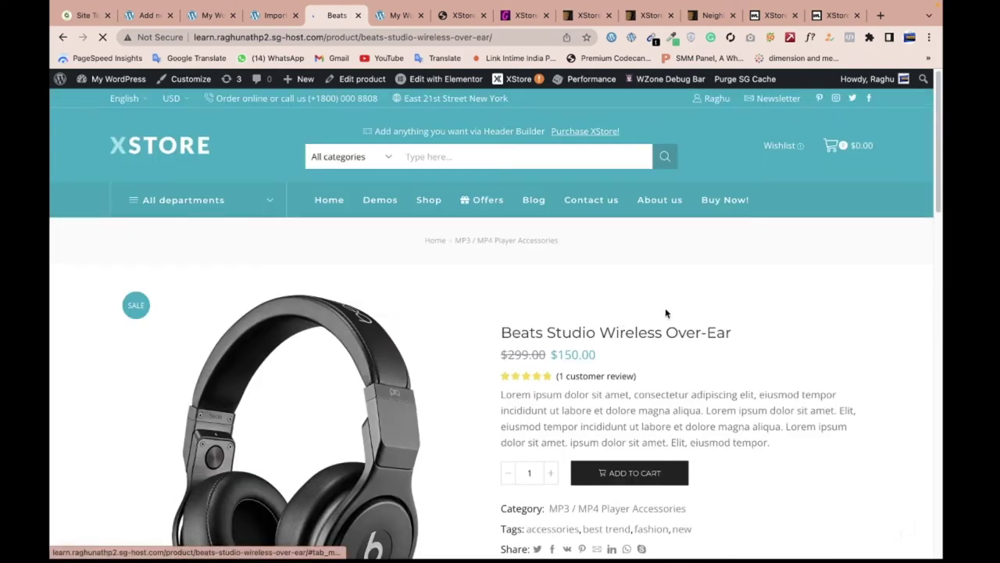
scroll(612, 365, down, 1)
click(612, 372)
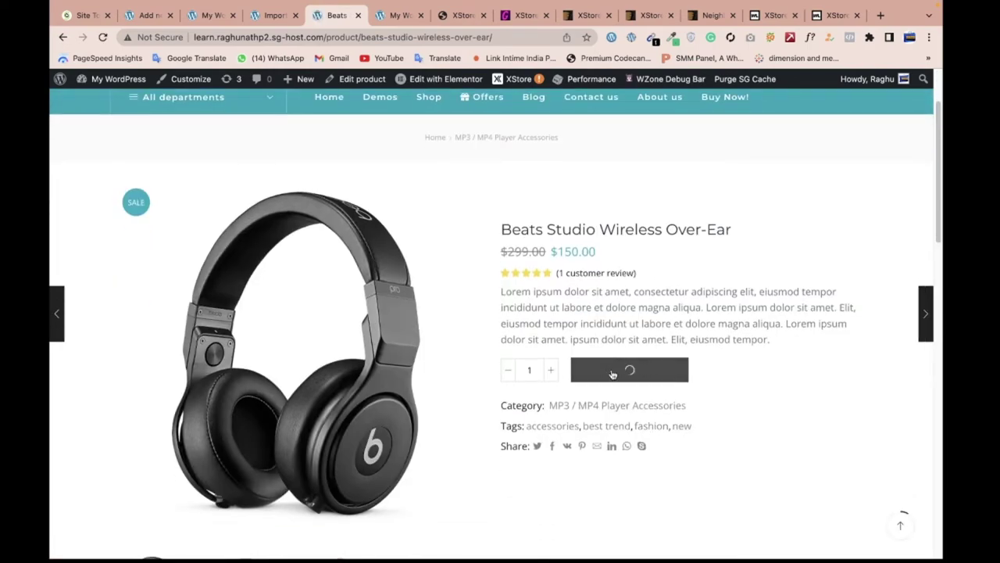
Step: Open the shopping cart, proceed to checkout and examine the billing form and order summary
scroll(719, 313, up, 2)
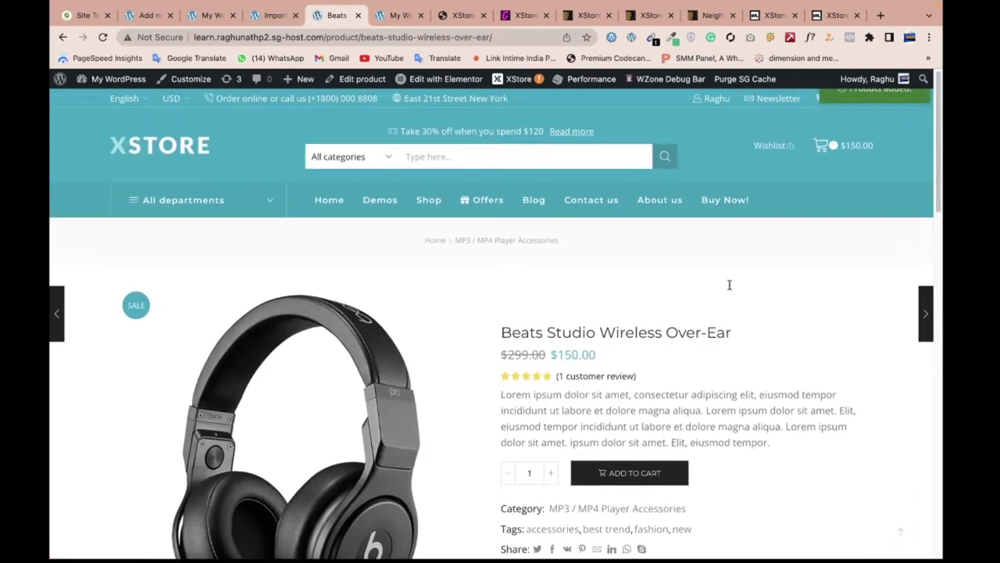
click(857, 146)
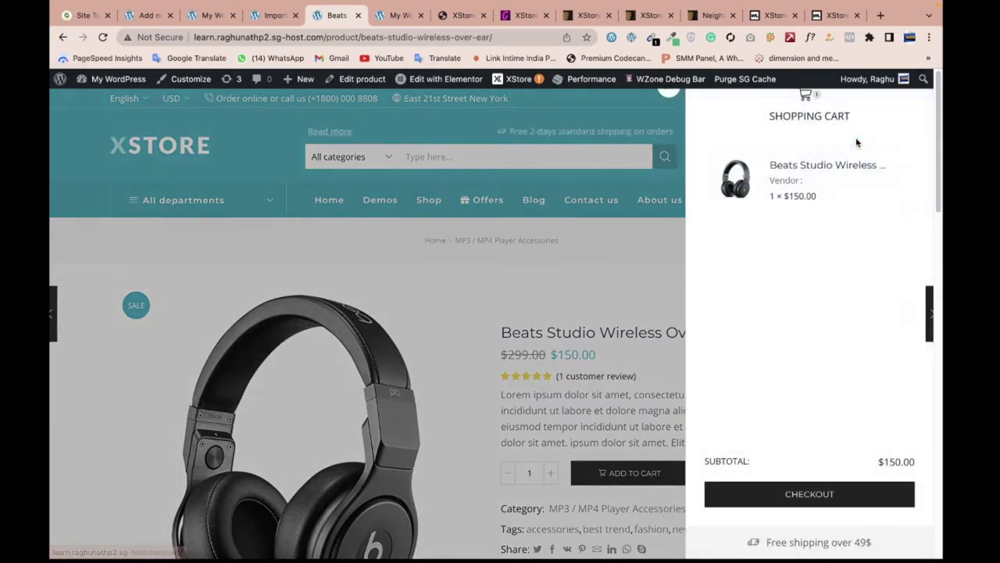
click(788, 498)
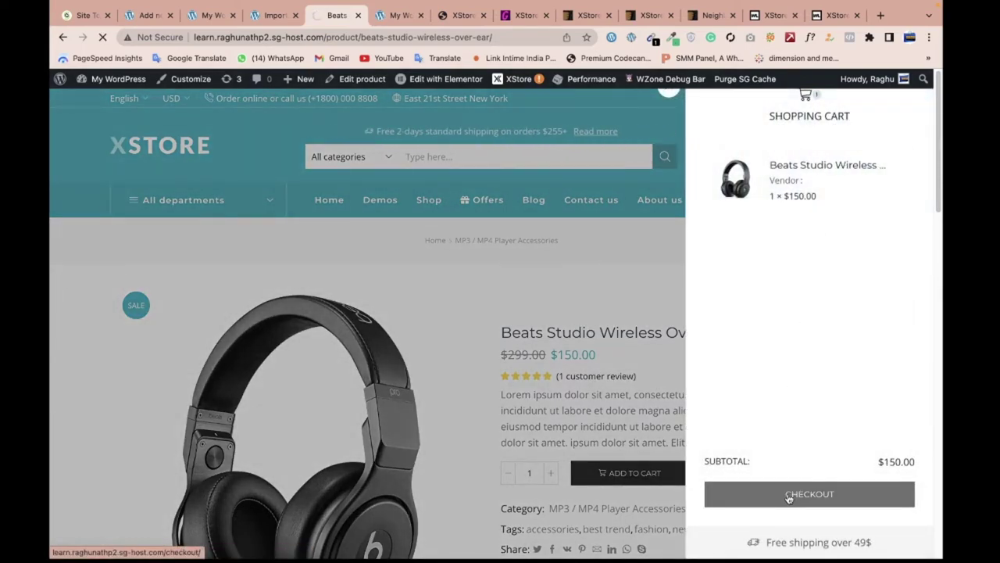
scroll(588, 429, down, 3)
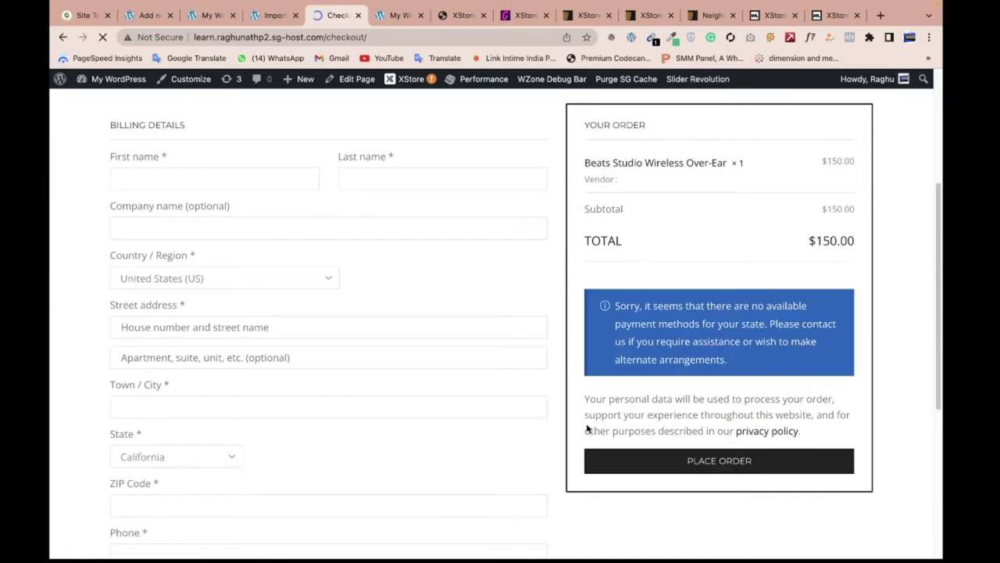
scroll(472, 315, down, 4)
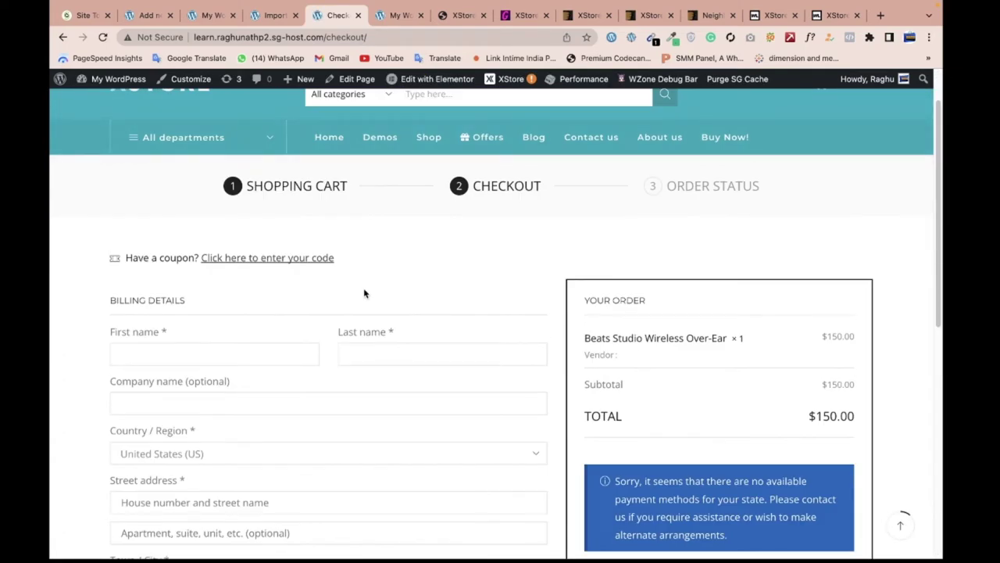
scroll(180, 140, up, 1)
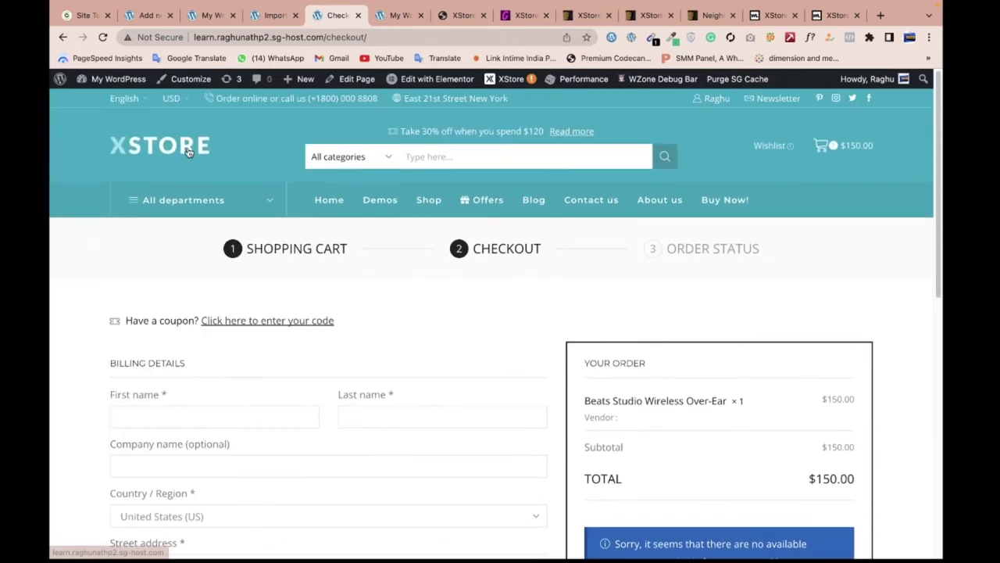
Step: Return to the WordPress dashboard and look through the admin sections, including the options offered under XStore
click(107, 95)
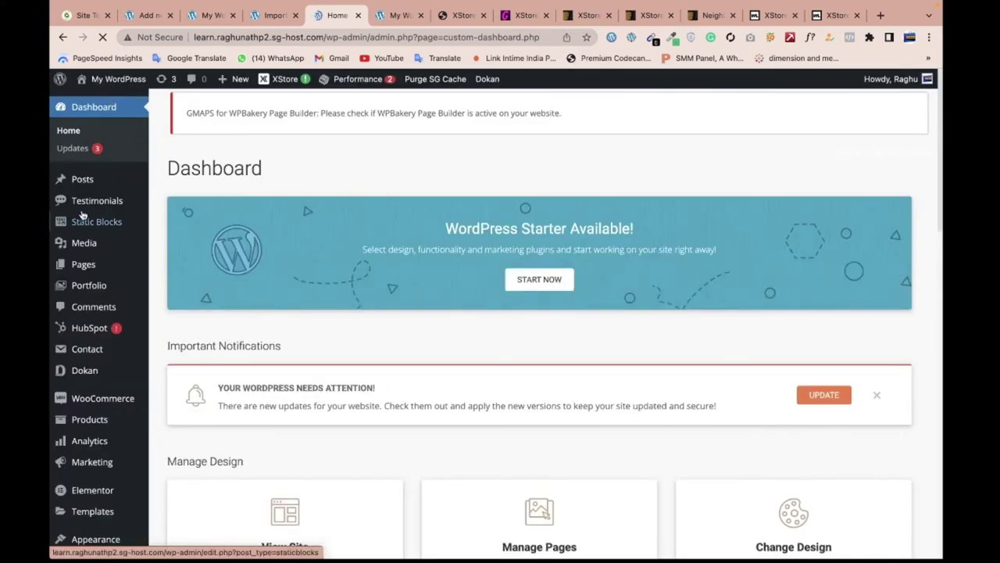
scroll(219, 264, down, 1)
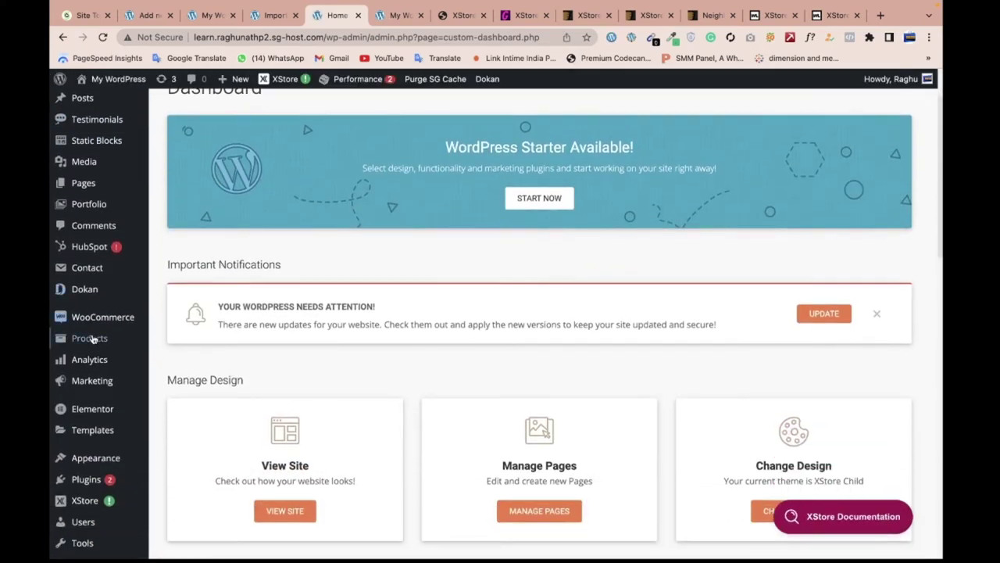
mouse_move(102, 317)
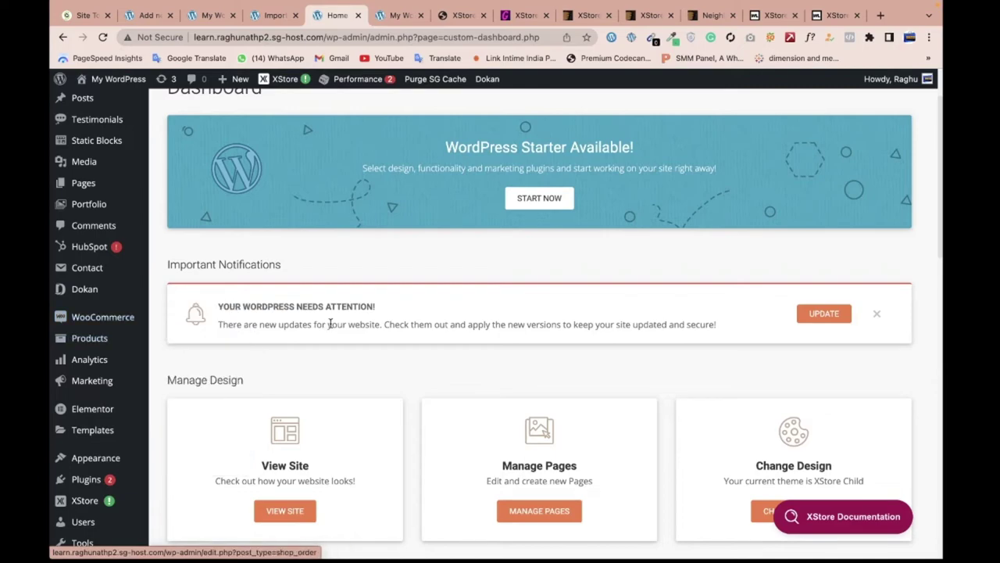
scroll(330, 324, down, 5)
mouse_move(96, 285)
mouse_move(96, 302)
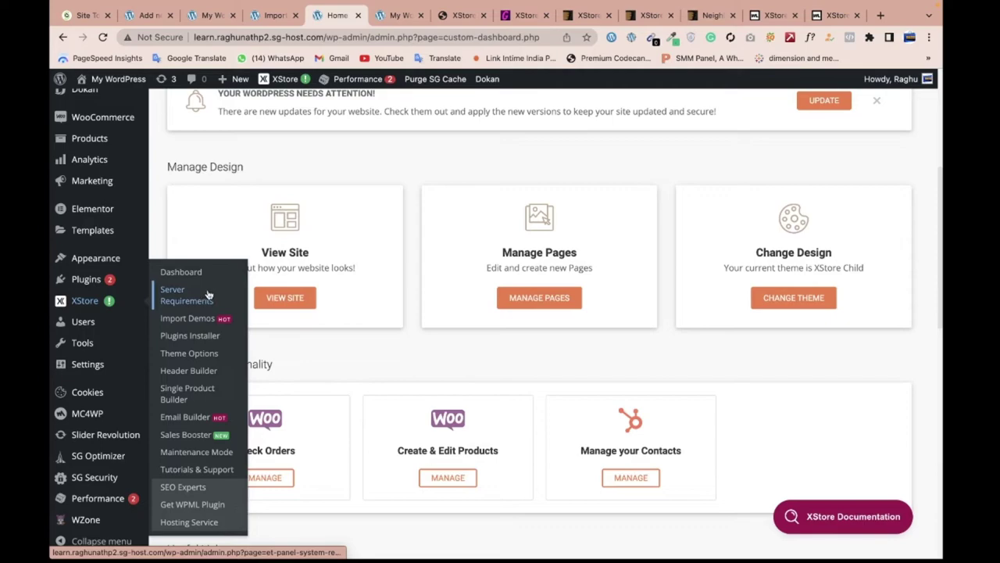
scroll(196, 391, down, 2)
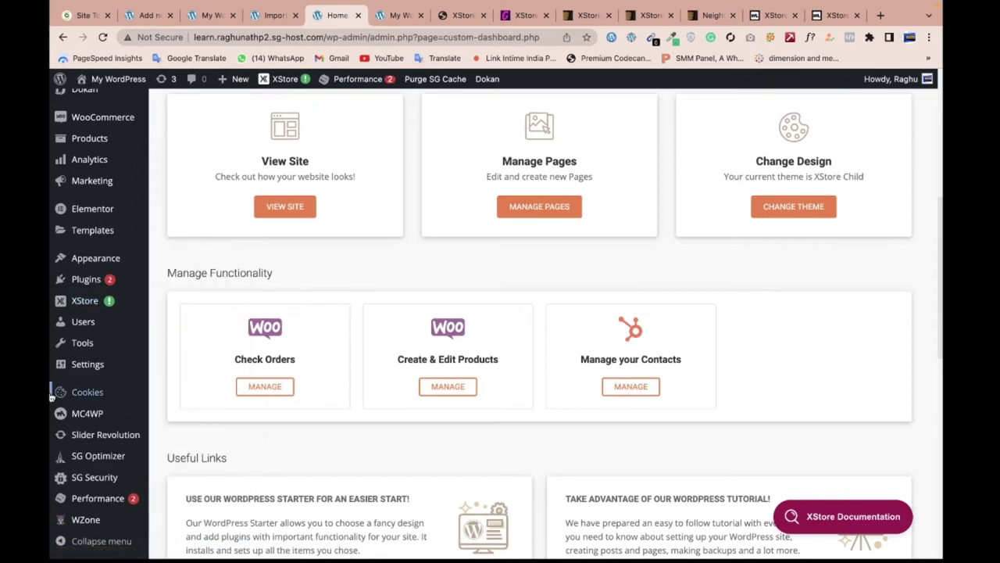
scroll(51, 395, down, 2)
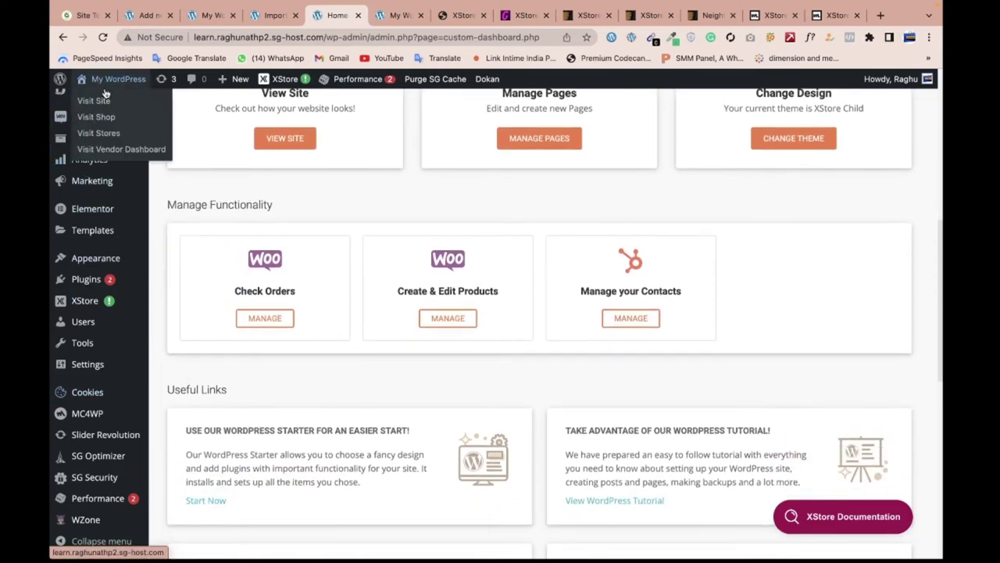
Step: Open the site's home page in a new browser tab and start editing it with Elementor
right_click(103, 98)
click(129, 105)
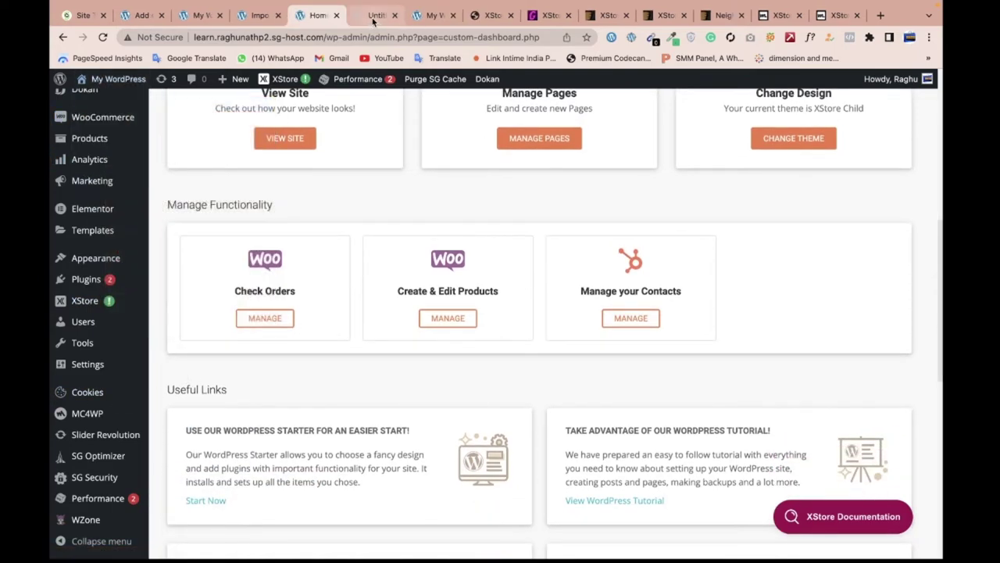
click(371, 15)
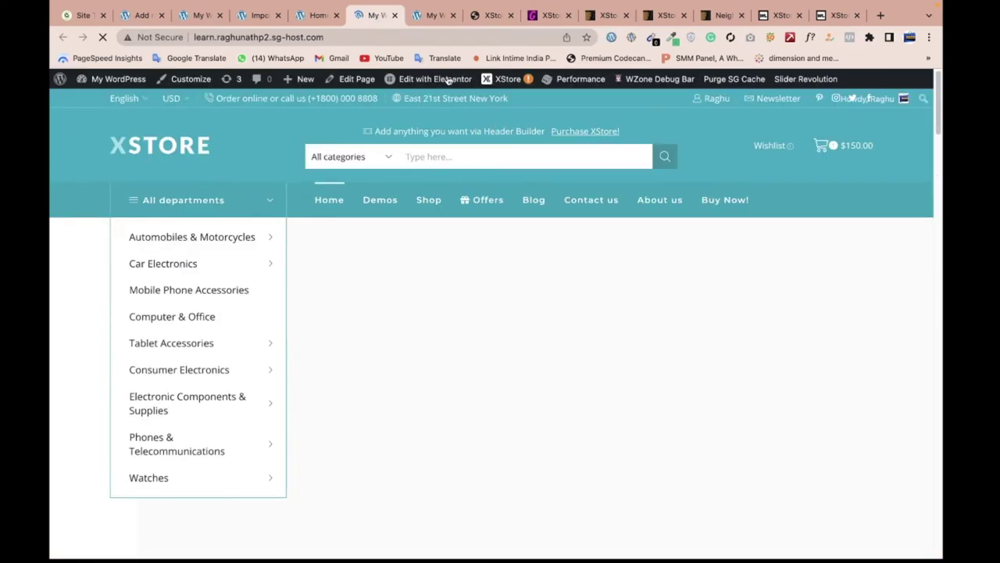
mouse_move(442, 81)
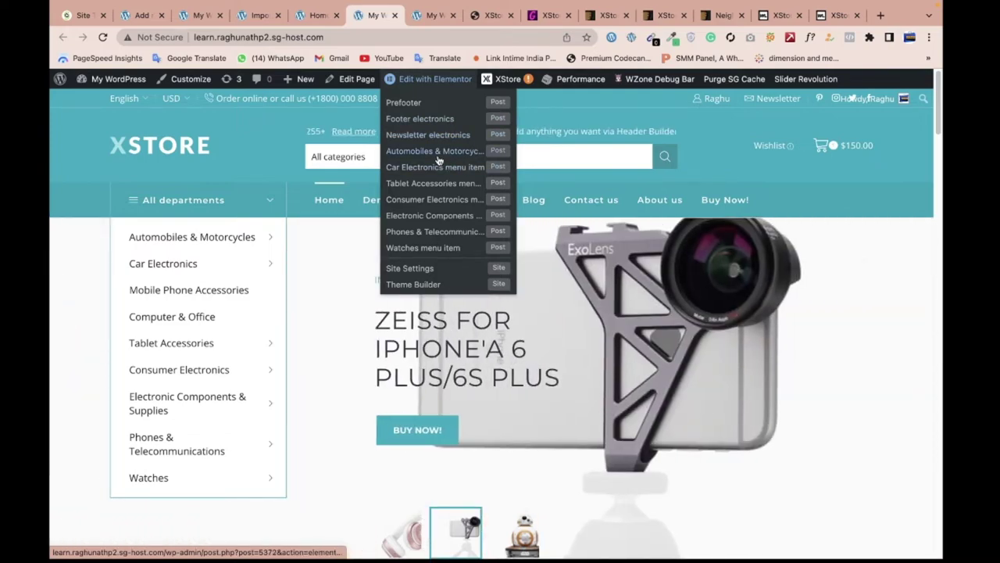
click(422, 79)
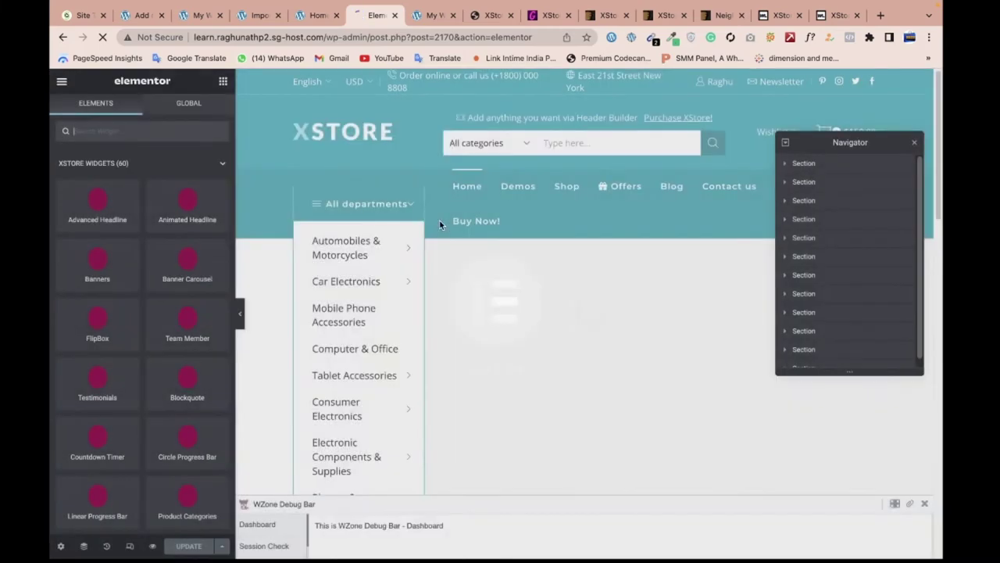
Step: Look over the home page in the editor, close the Navigator and open the settings of the product tabs widget under Top New Arrivals
scroll(576, 277, down, 5)
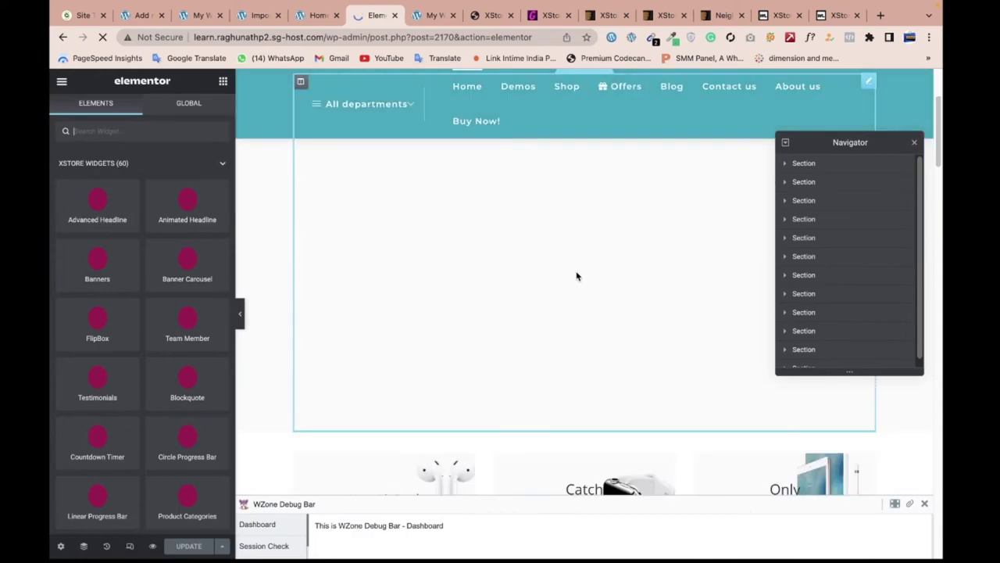
scroll(576, 277, down, 5)
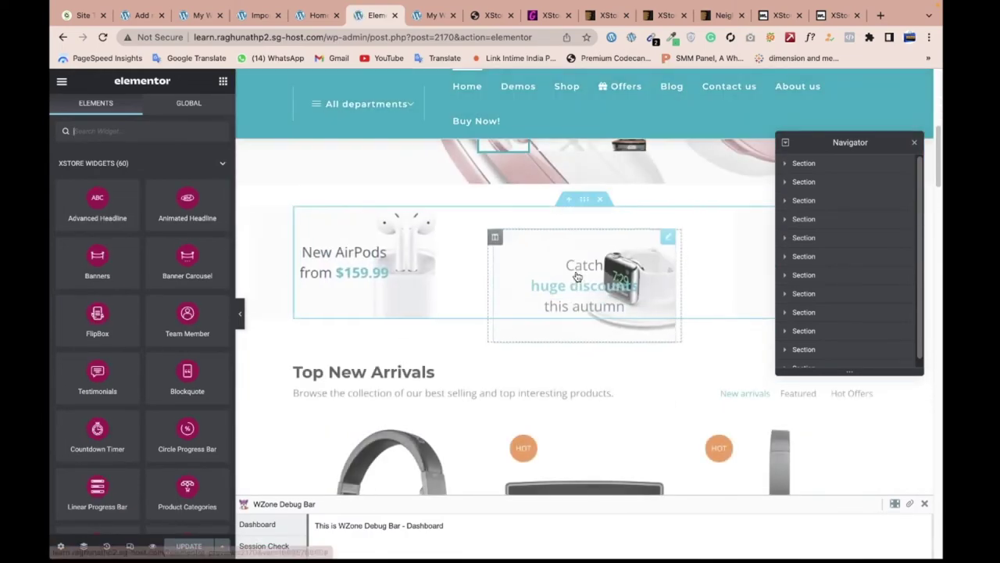
scroll(576, 276, down, 1)
scroll(576, 276, down, 5)
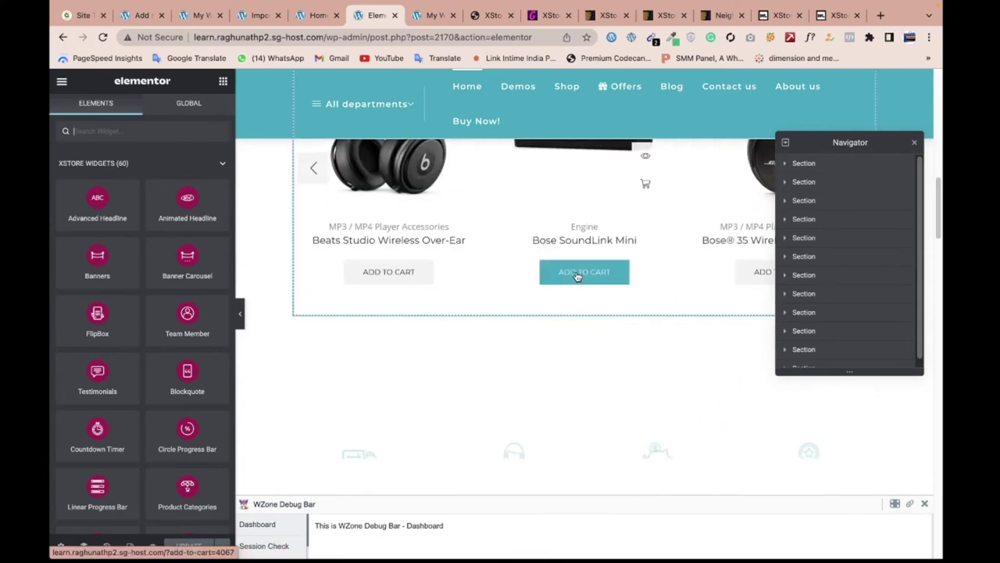
scroll(469, 257, up, 5)
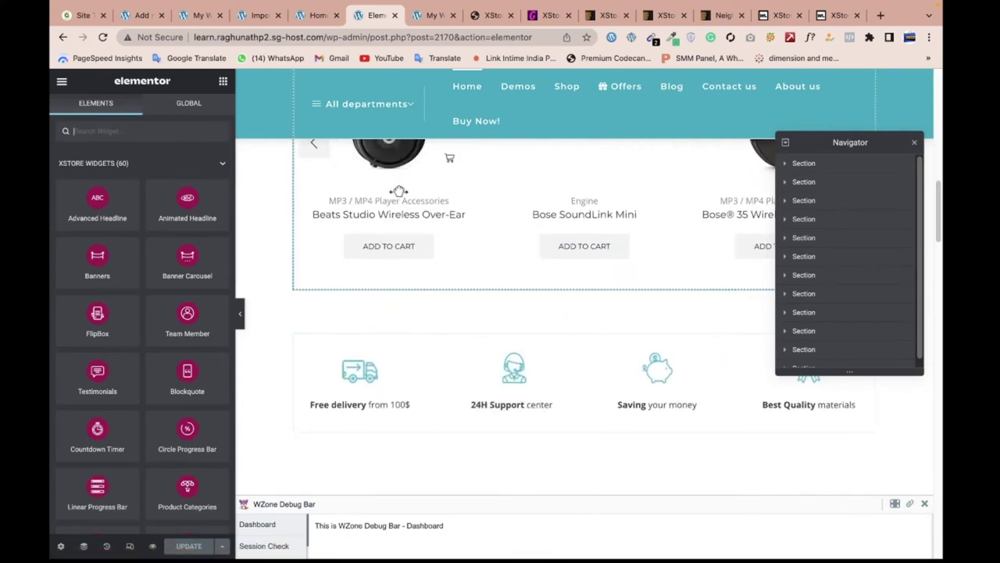
click(913, 145)
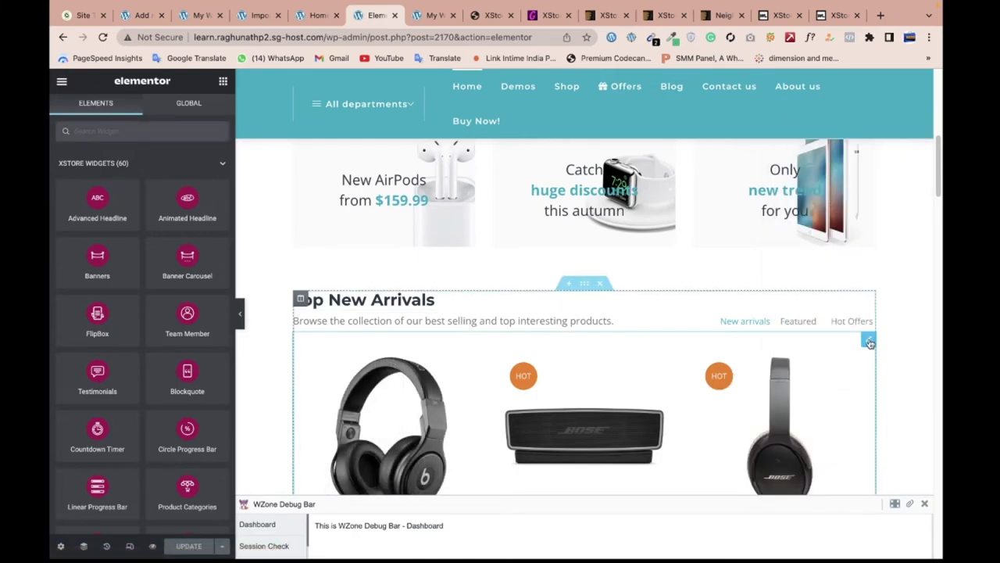
click(869, 340)
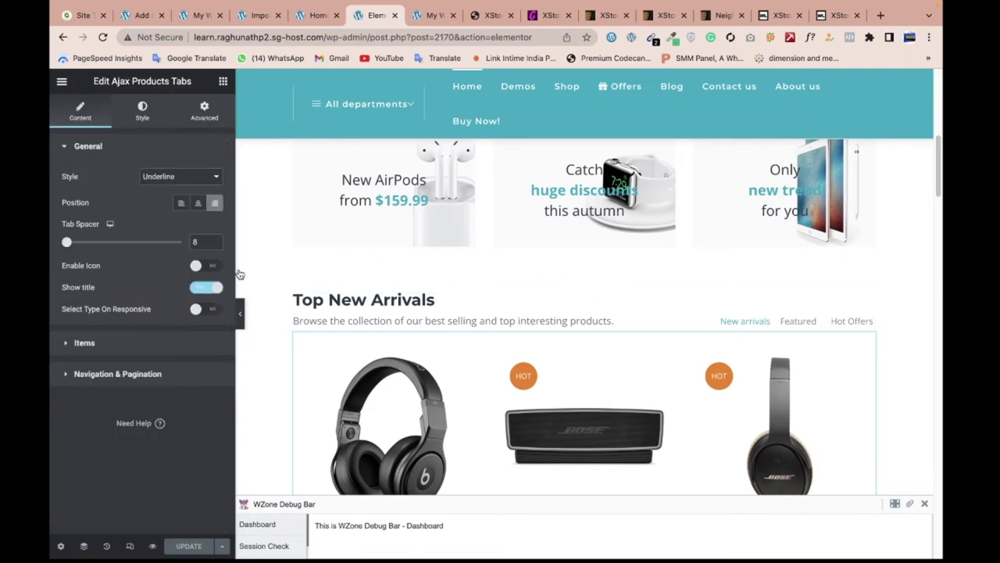
scroll(571, 403, down, 5)
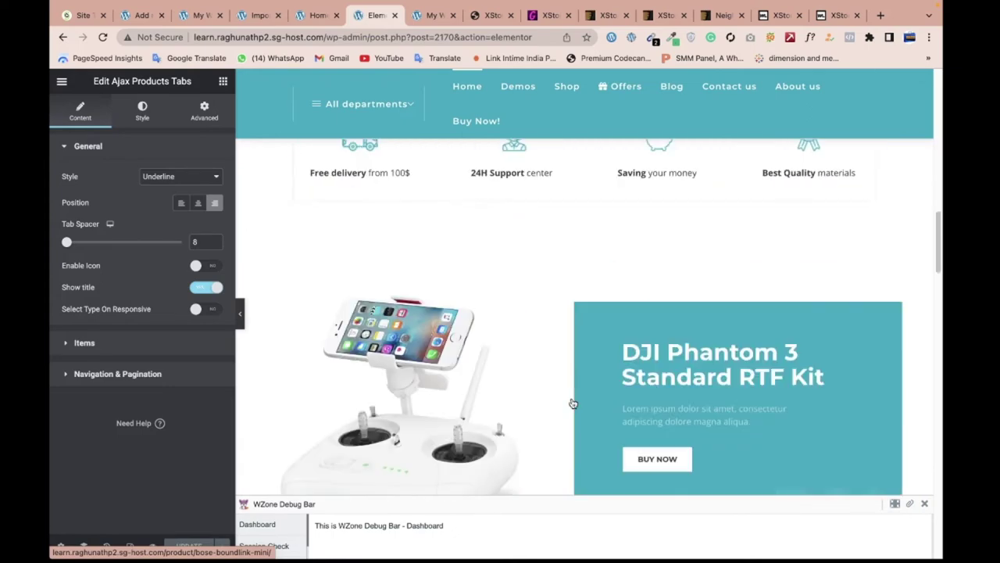
Step: Open the settings of the Slider Revolution widget showing the DJI Phantom 3 slide on the home page
scroll(571, 404, down, 2)
scroll(742, 281, up, 2)
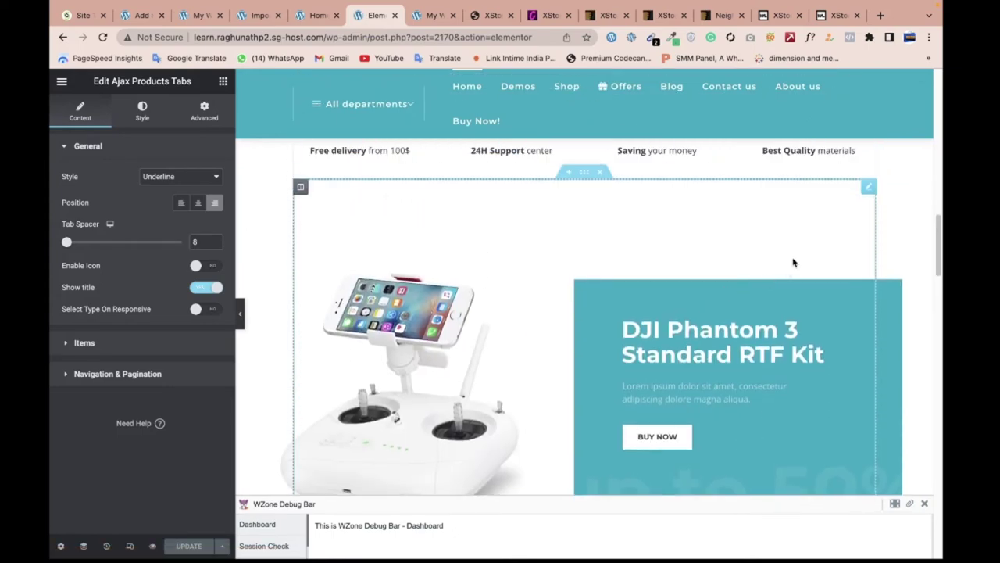
click(867, 189)
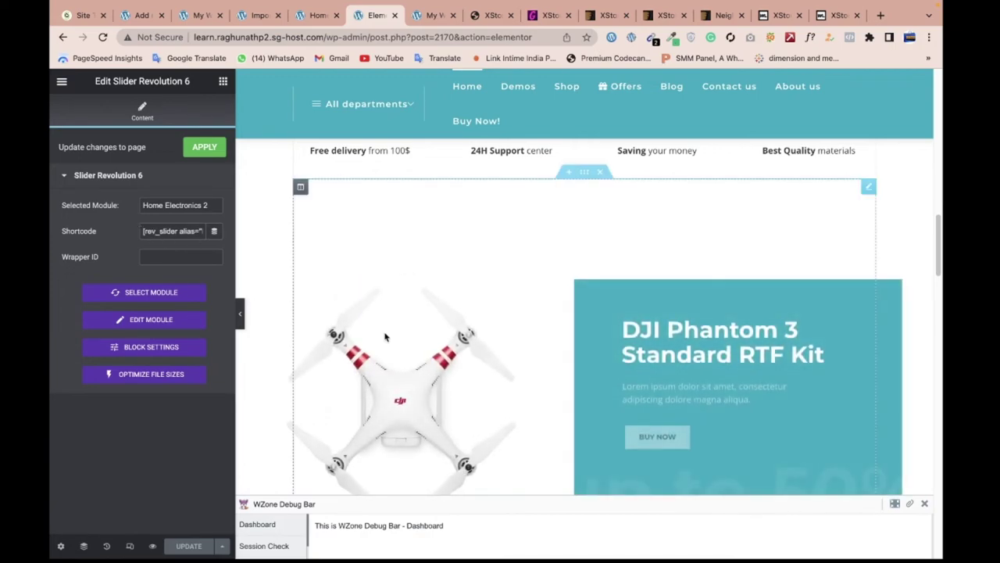
Step: Open the settings of the Featured Categories description text and the Portable Audio & Video banner, and look over the sections below
scroll(429, 350, down, 6)
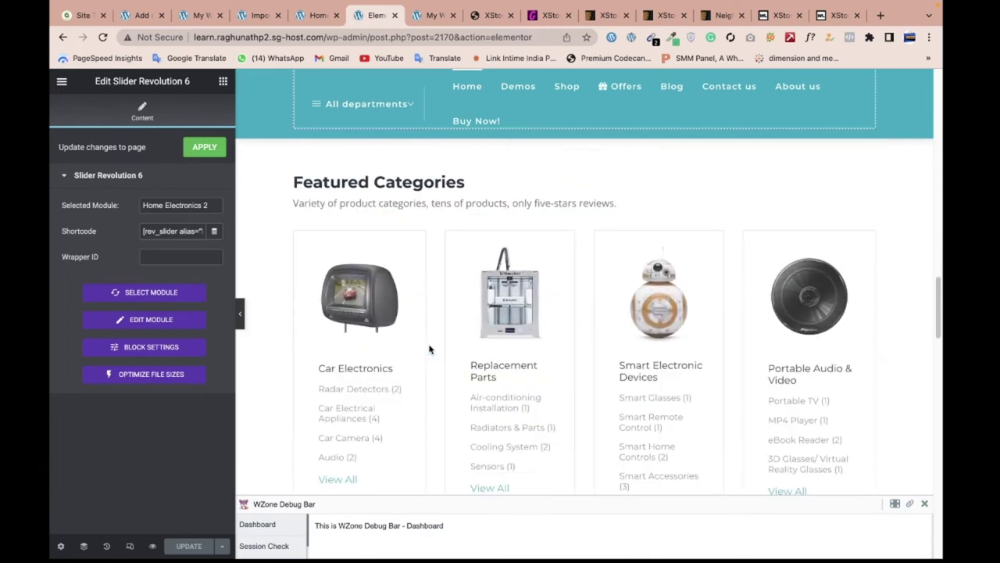
scroll(413, 324, up, 1)
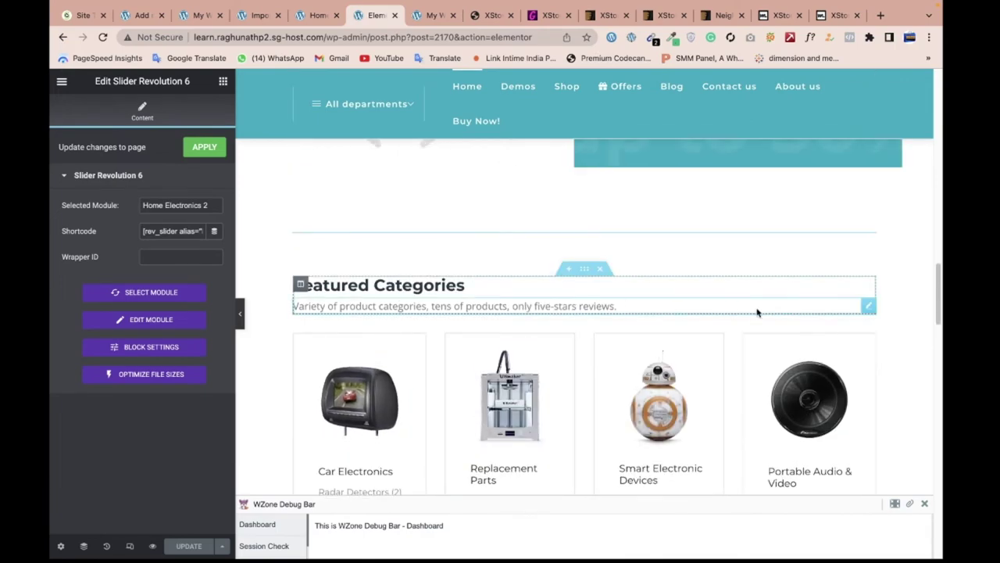
click(869, 306)
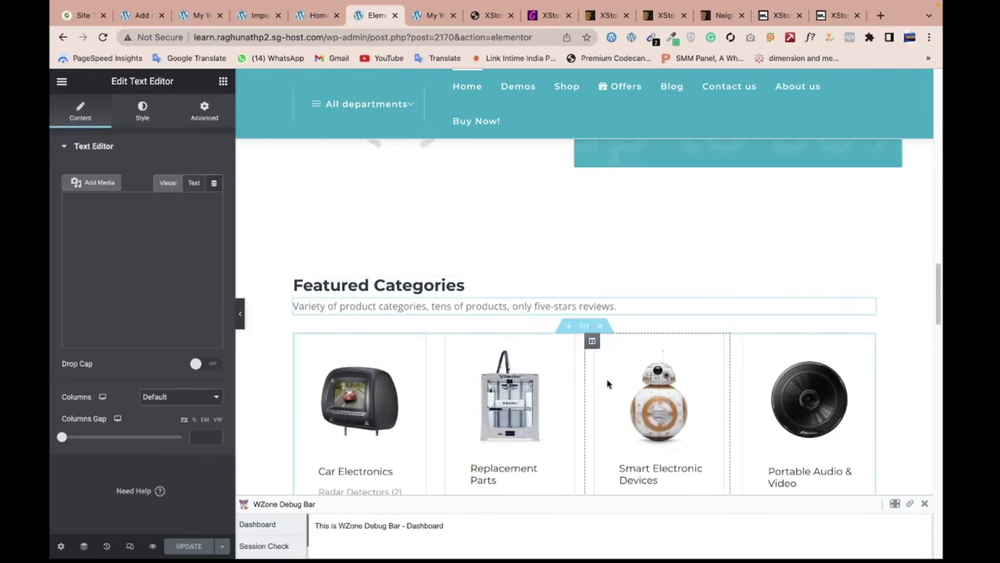
click(854, 354)
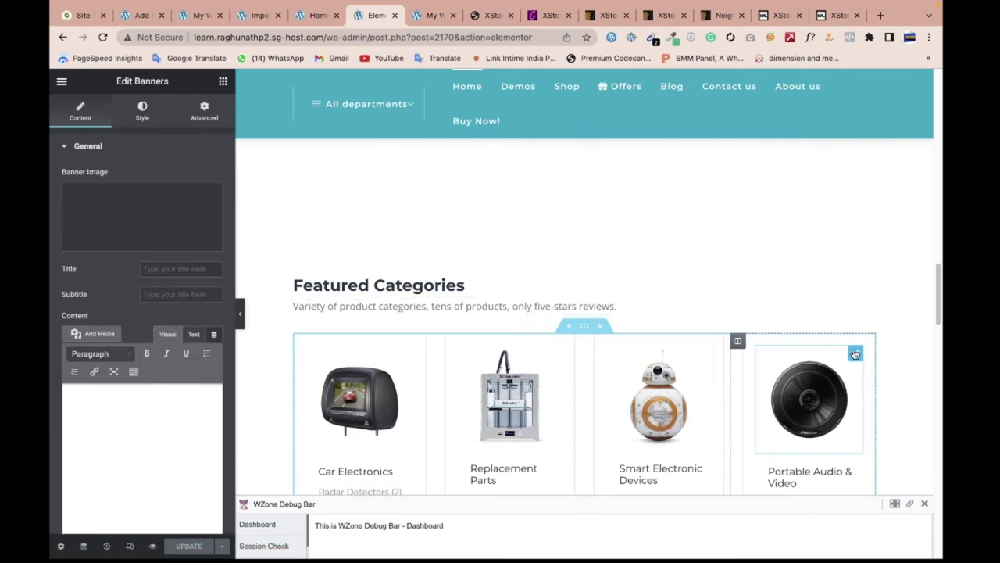
scroll(601, 460, down, 5)
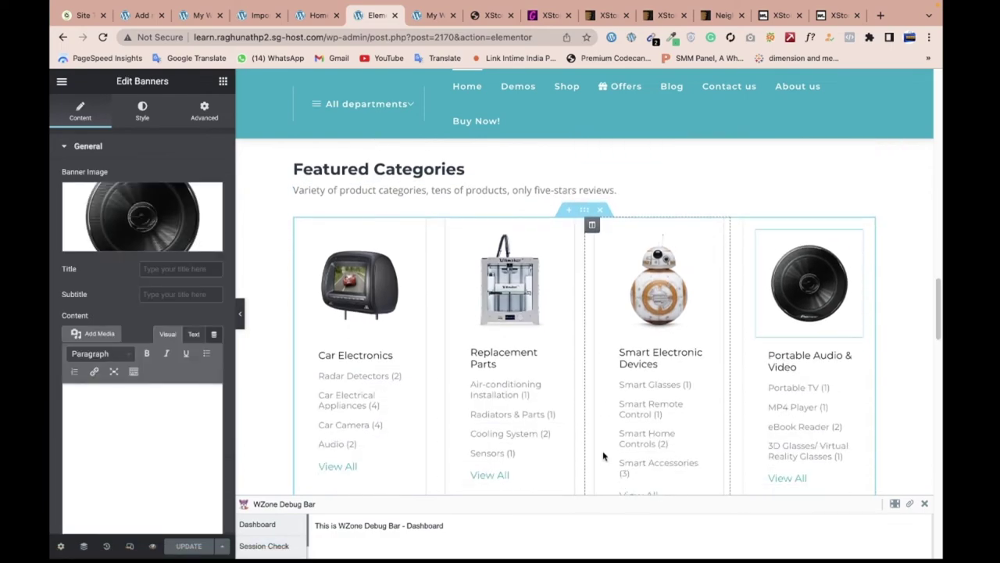
scroll(451, 457, down, 3)
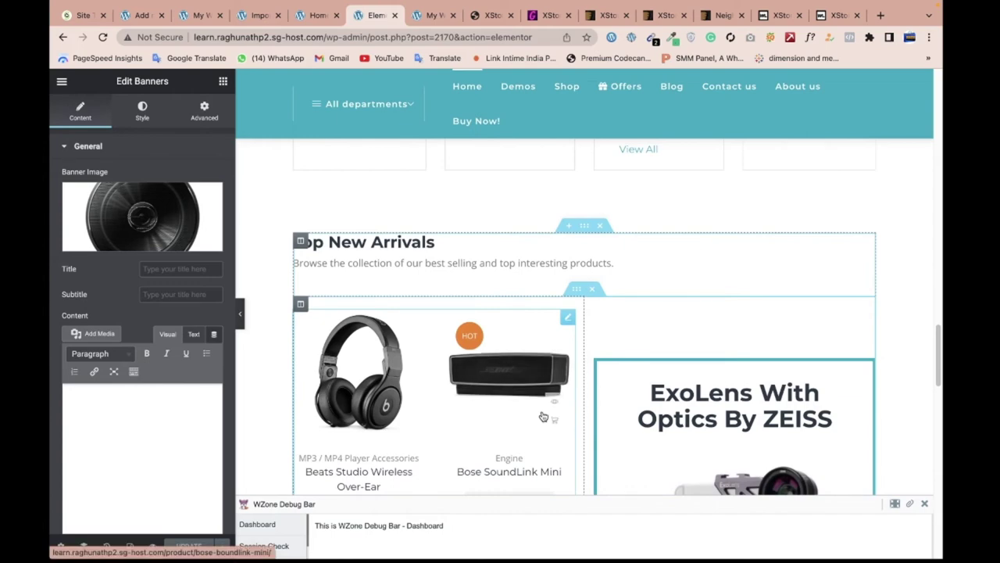
Step: Return to the WordPress dashboard, open the Permalink settings and check that the Post name structure is selected
click(323, 21)
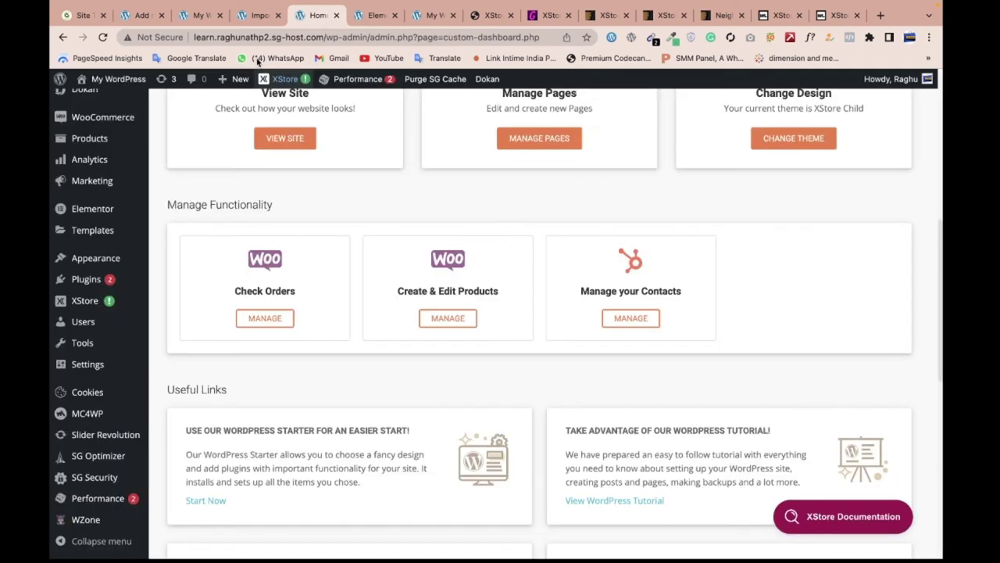
scroll(94, 367, down, 3)
mouse_move(100, 367)
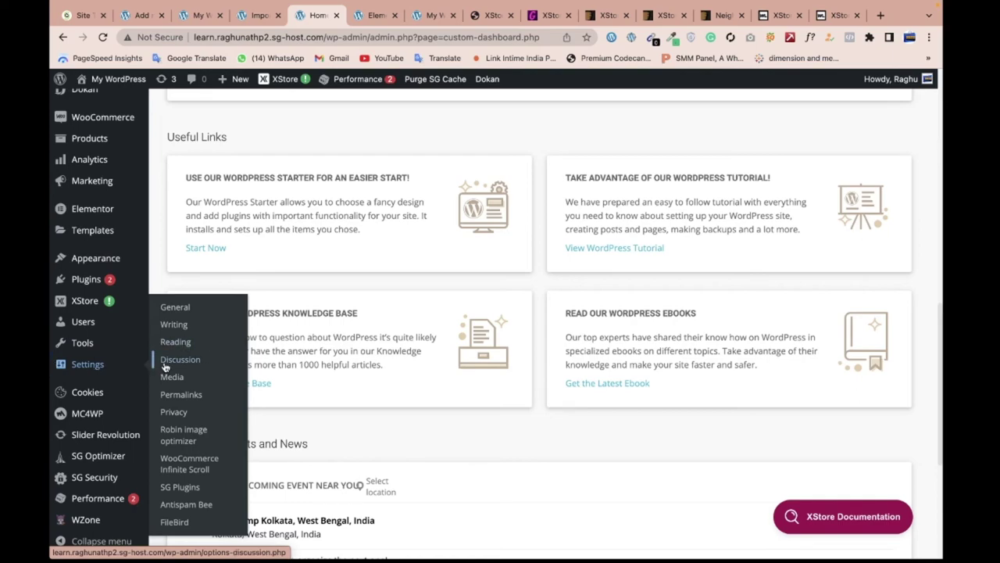
click(189, 400)
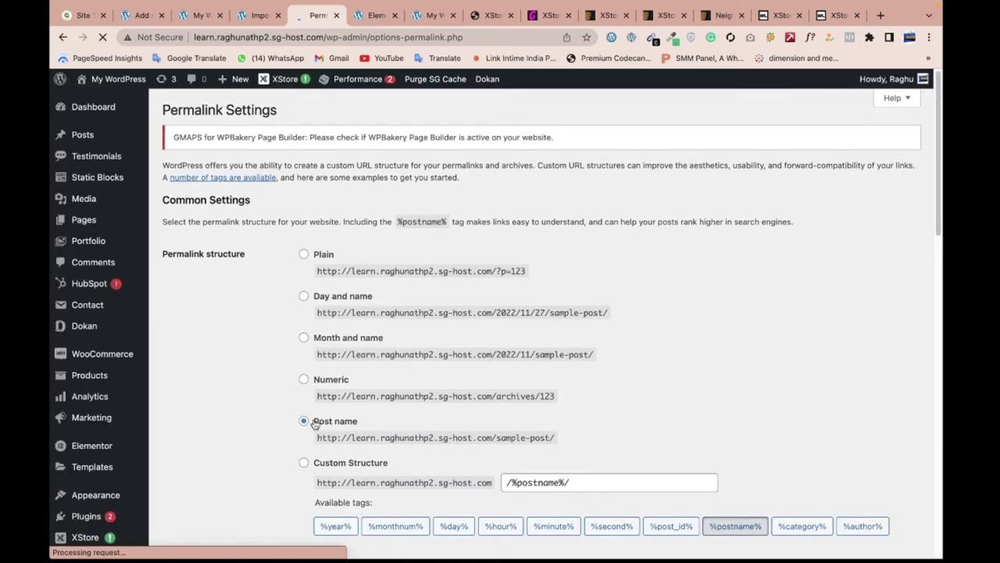
drag(315, 423, 358, 426)
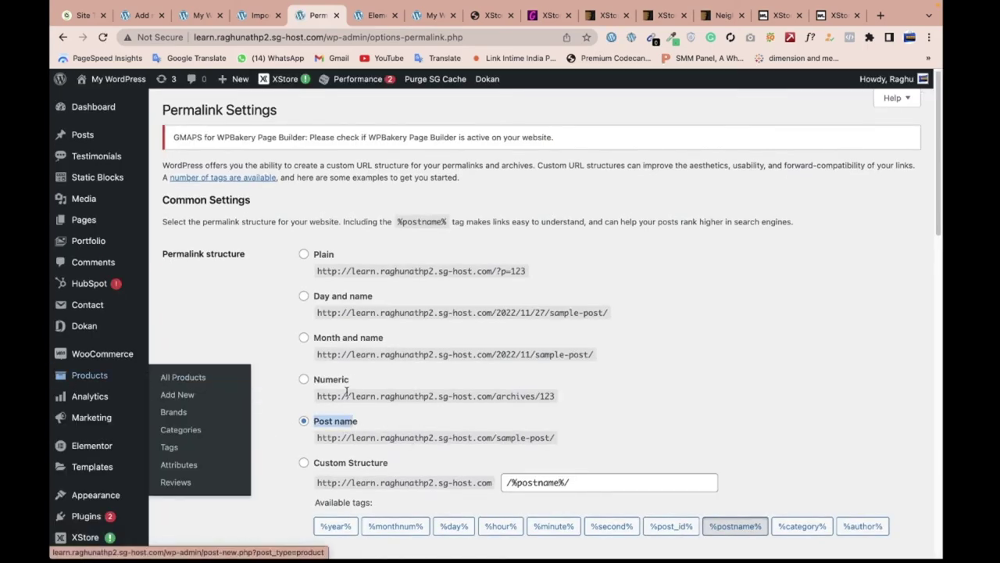
scroll(337, 390, down, 1)
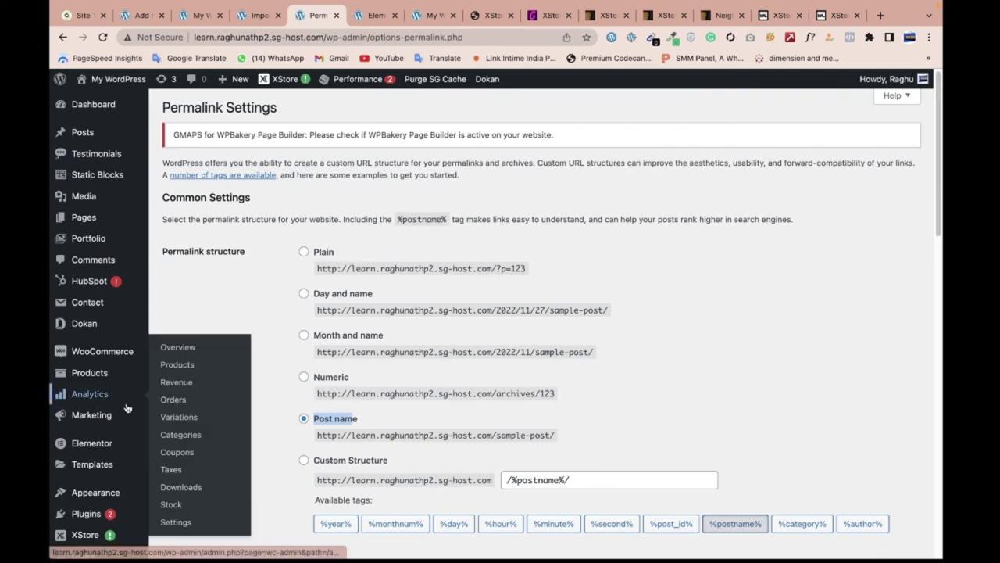
scroll(420, 415, down, 3)
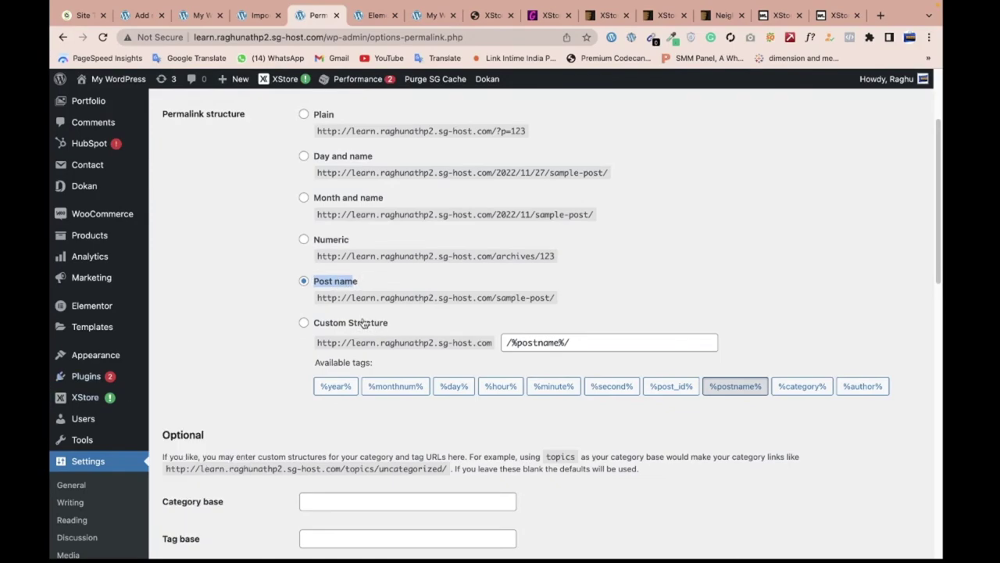
scroll(125, 367, down, 3)
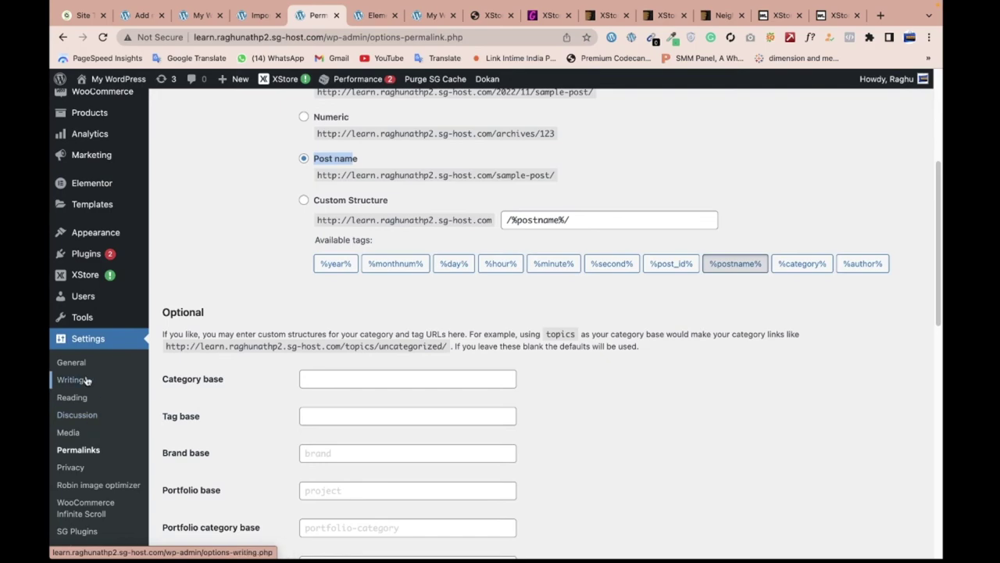
Step: In the General settings, allow anyone to register, set the new user default role to Customer and save the changes
click(84, 365)
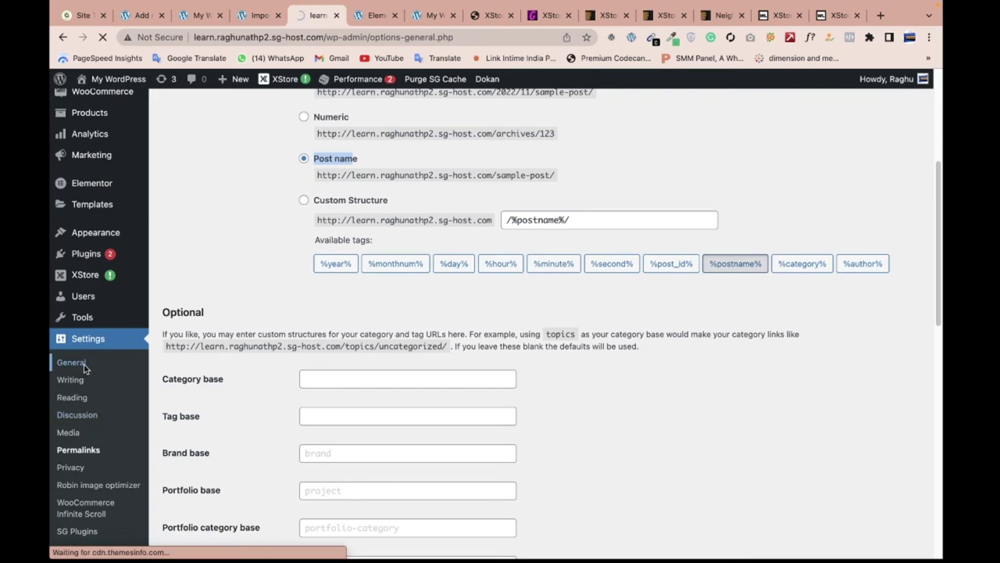
scroll(524, 360, down, 2)
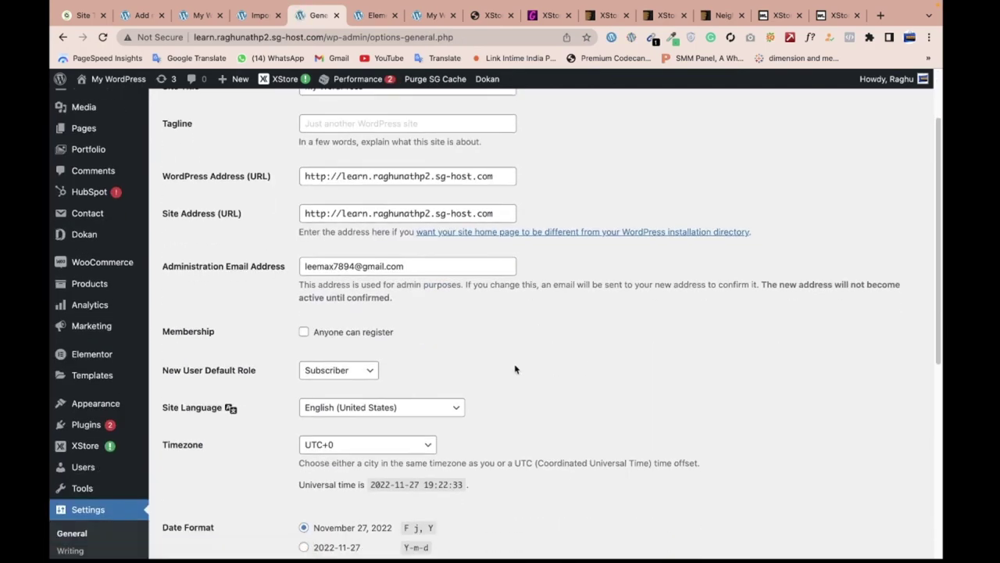
click(339, 370)
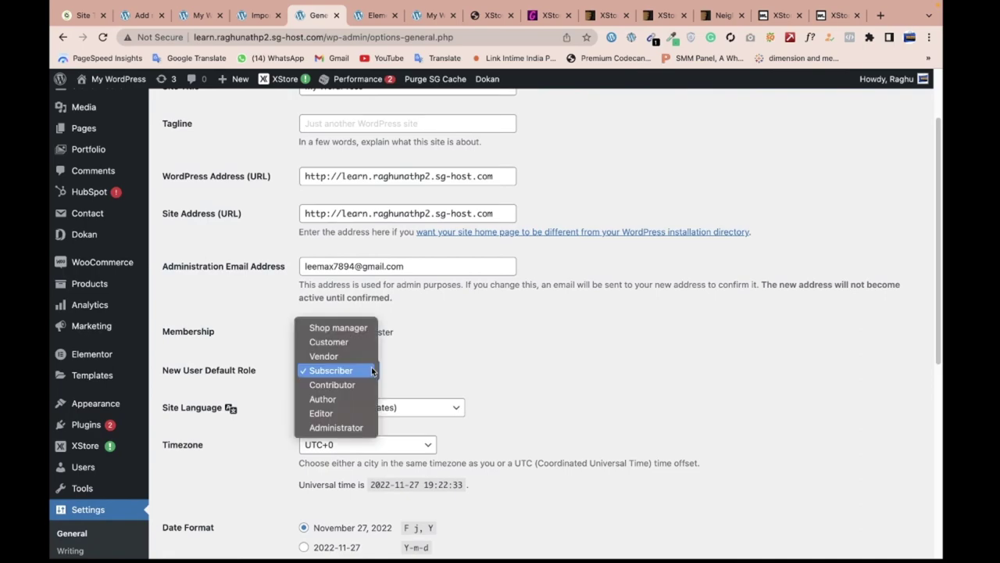
click(353, 336)
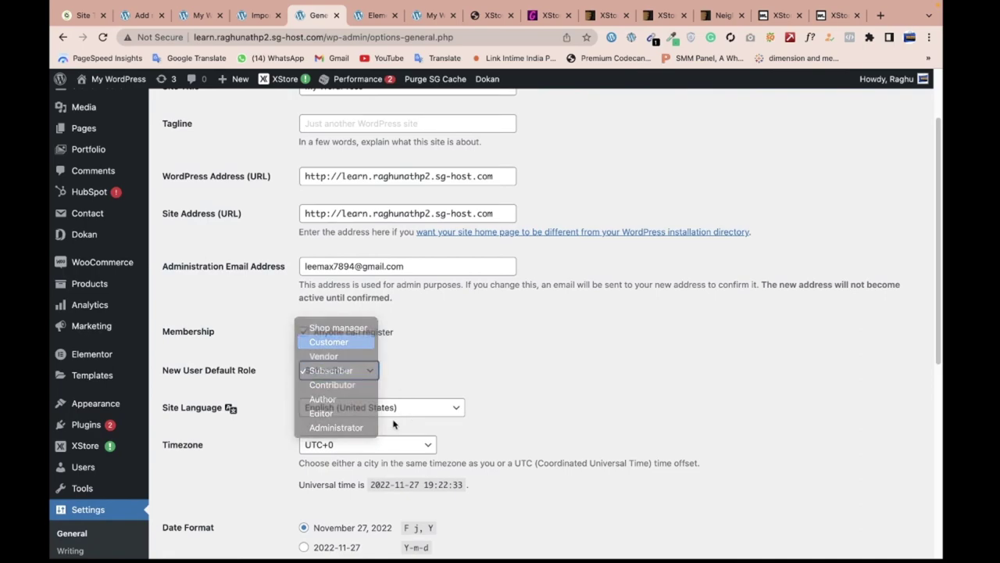
scroll(383, 432, down, 5)
click(210, 458)
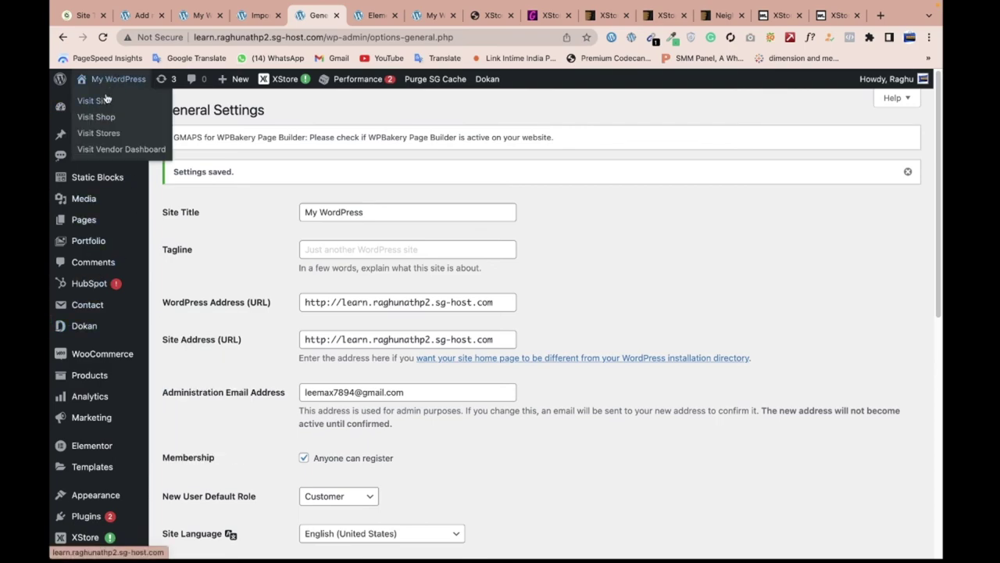
Step: Open the live site in a new browser tab and inspect it with the developer tools in the iPhone SE mobile view
right_click(107, 99)
click(132, 103)
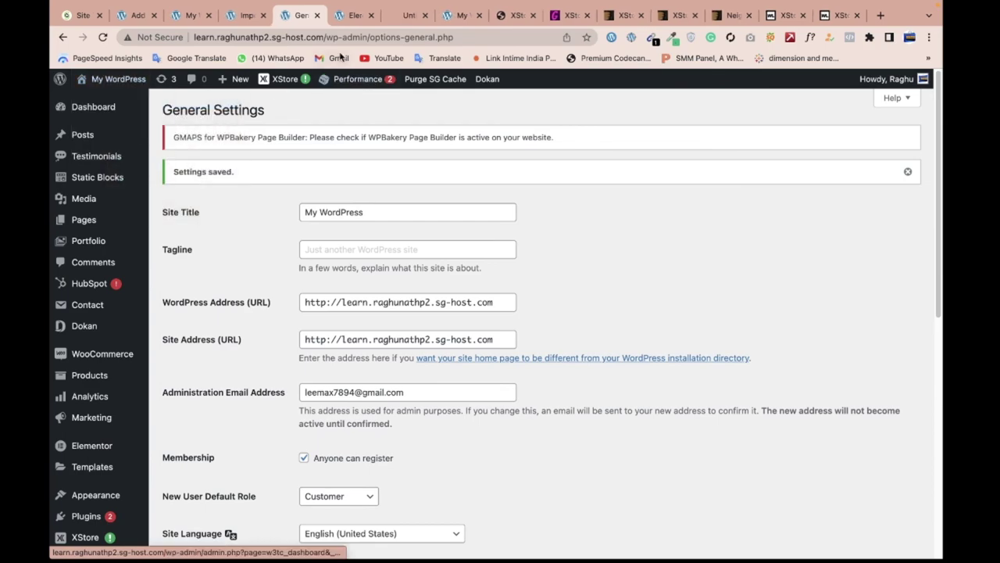
click(406, 16)
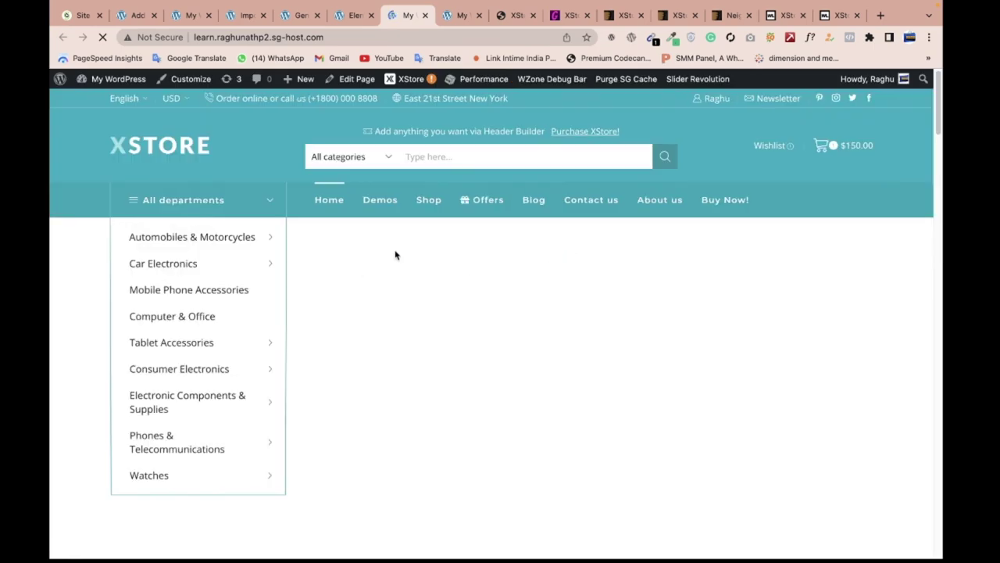
right_click(523, 269)
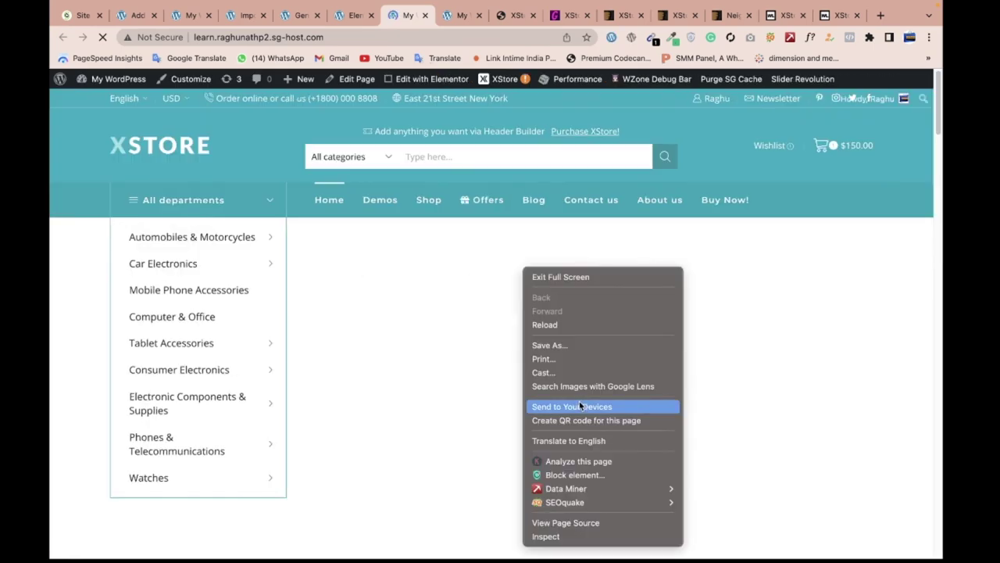
click(560, 537)
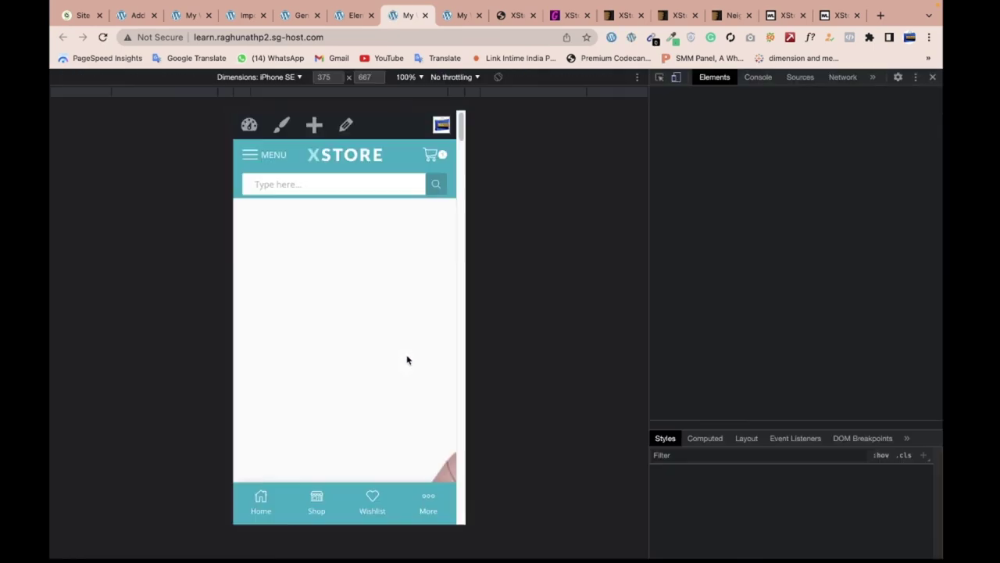
Step: Look over the home page's mobile layout, and open the Bose 35 Wireless Headphones product page to examine its product information
scroll(338, 297, down, 5)
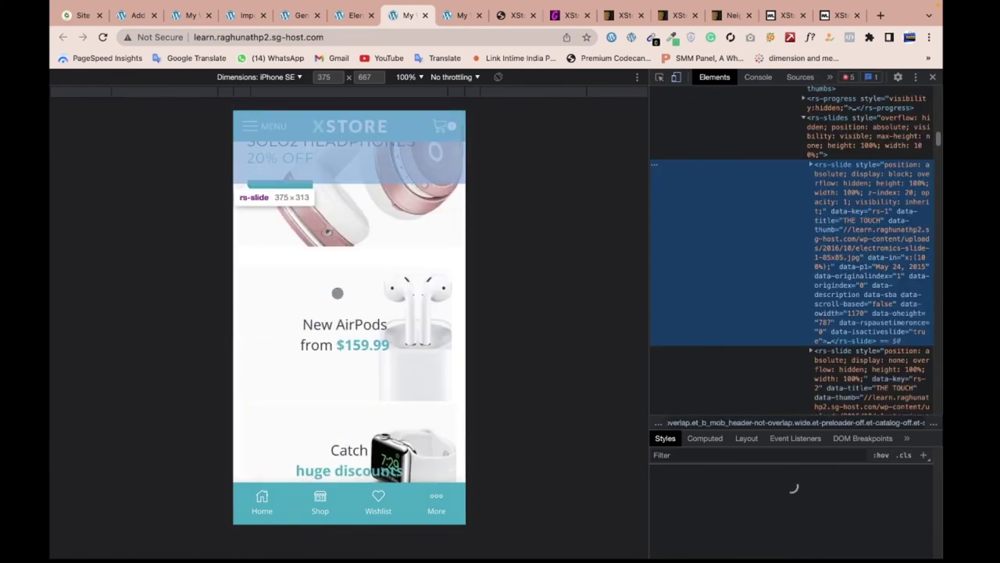
scroll(337, 293, down, 10)
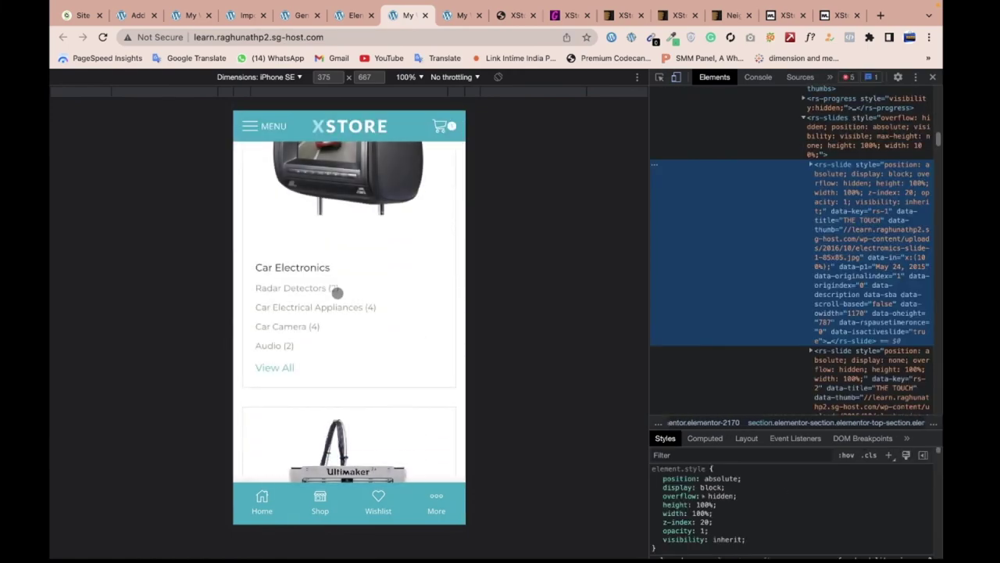
scroll(338, 292, up, 10)
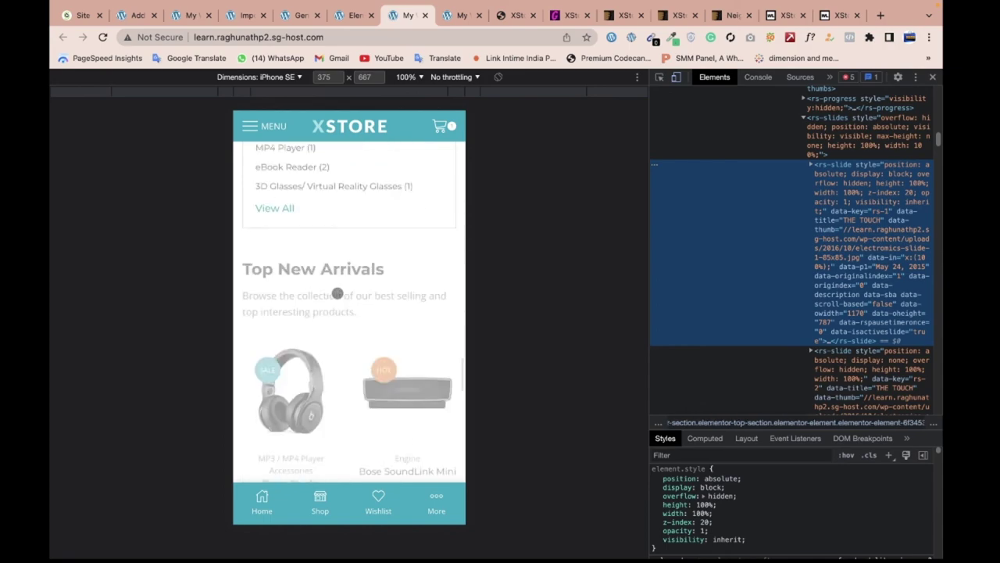
scroll(337, 293, down, 3)
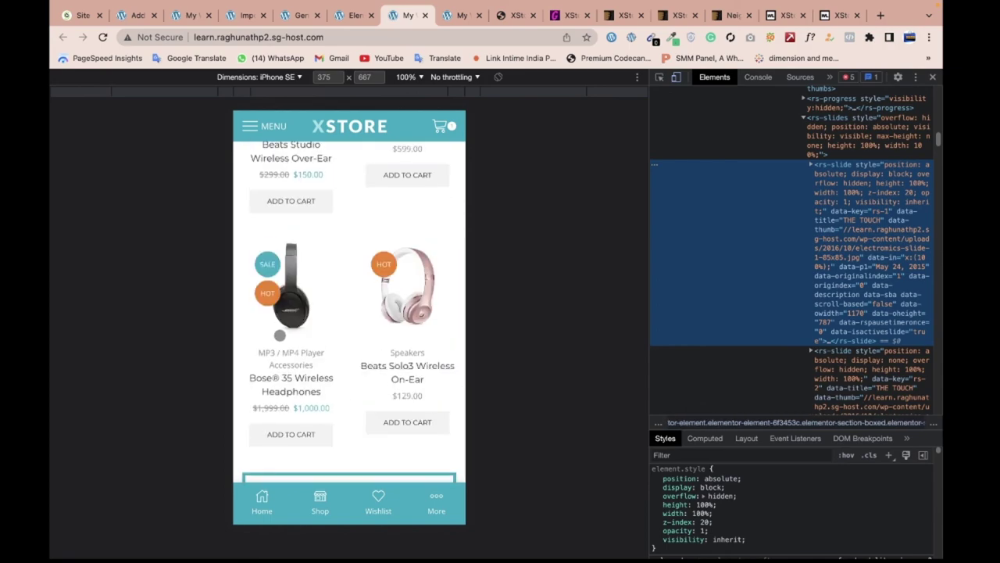
click(294, 322)
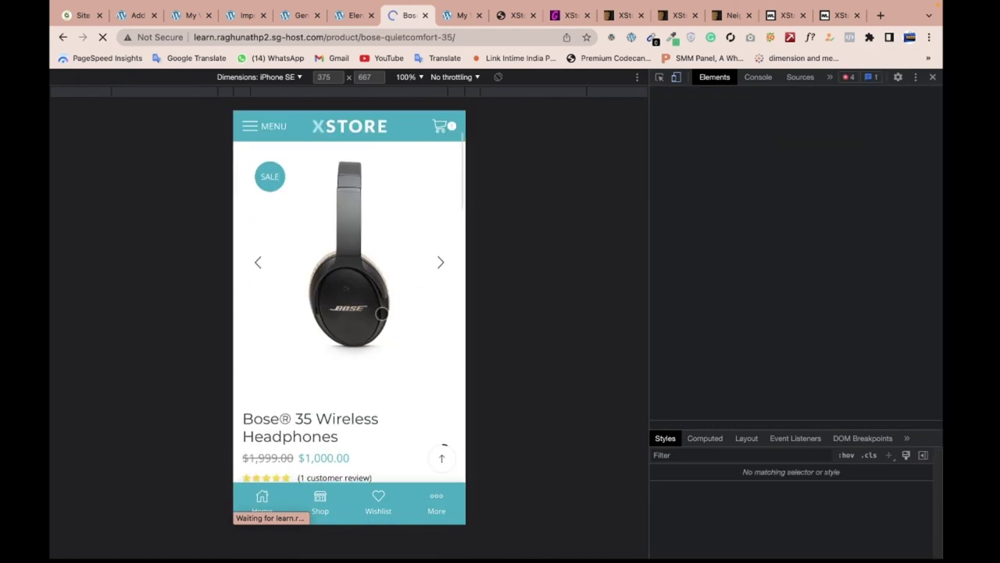
scroll(382, 314, down, 5)
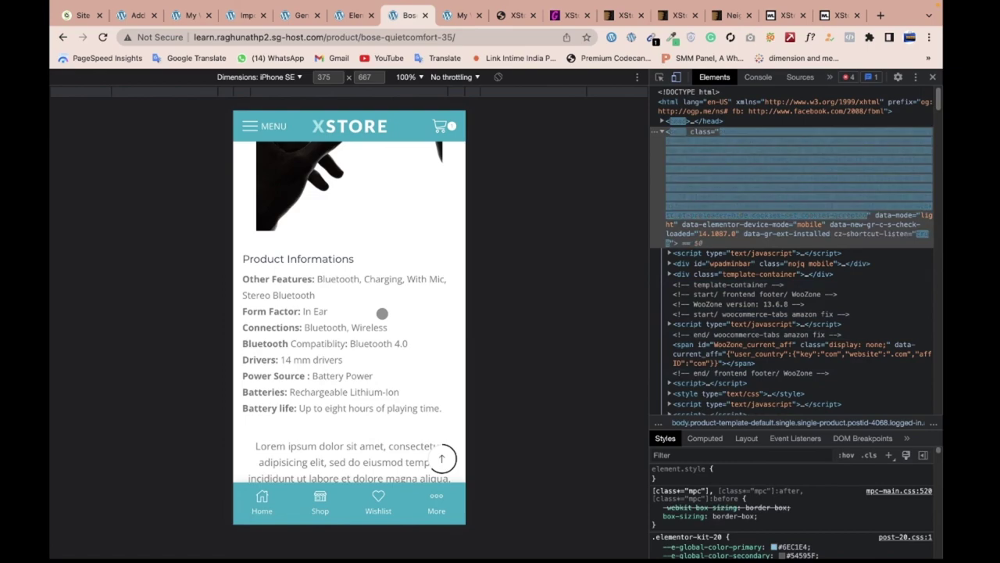